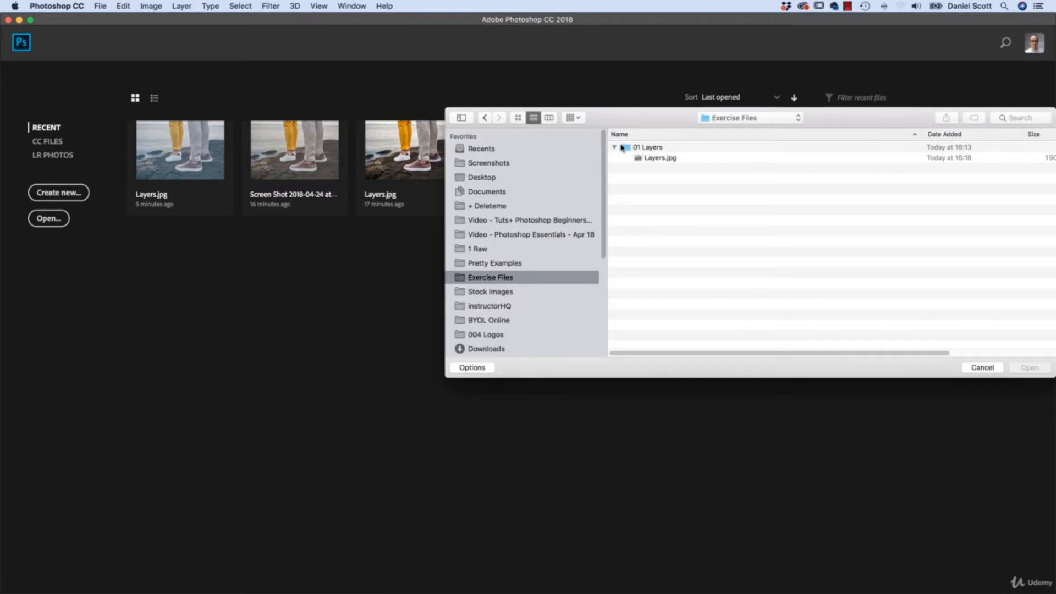
- Open Layers.jpg from the 01 Layers folder of the Exercise Files
left_click(632, 148)
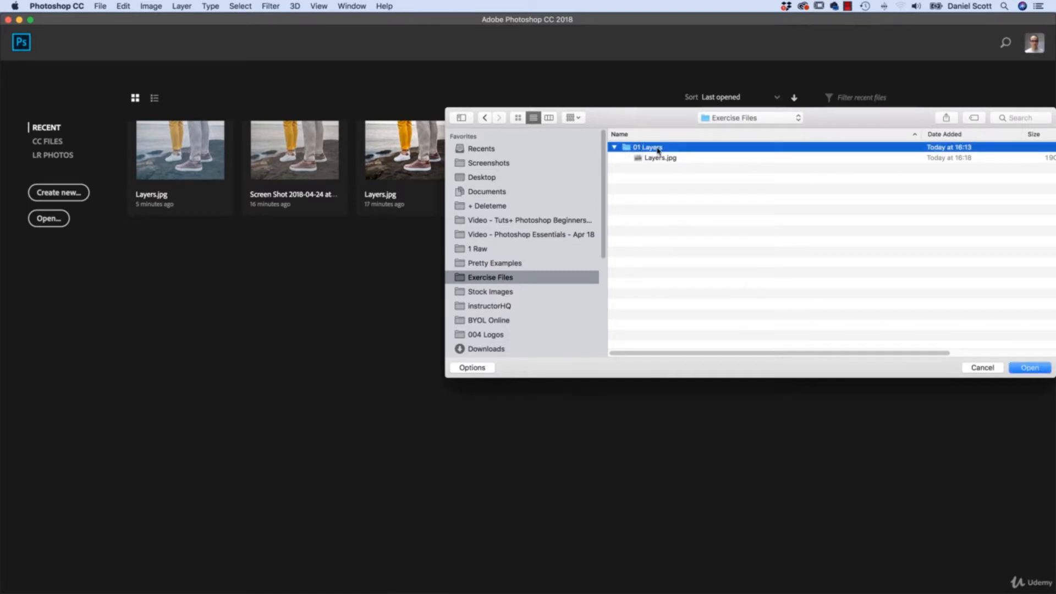
double_click(632, 148)
left_click(641, 149)
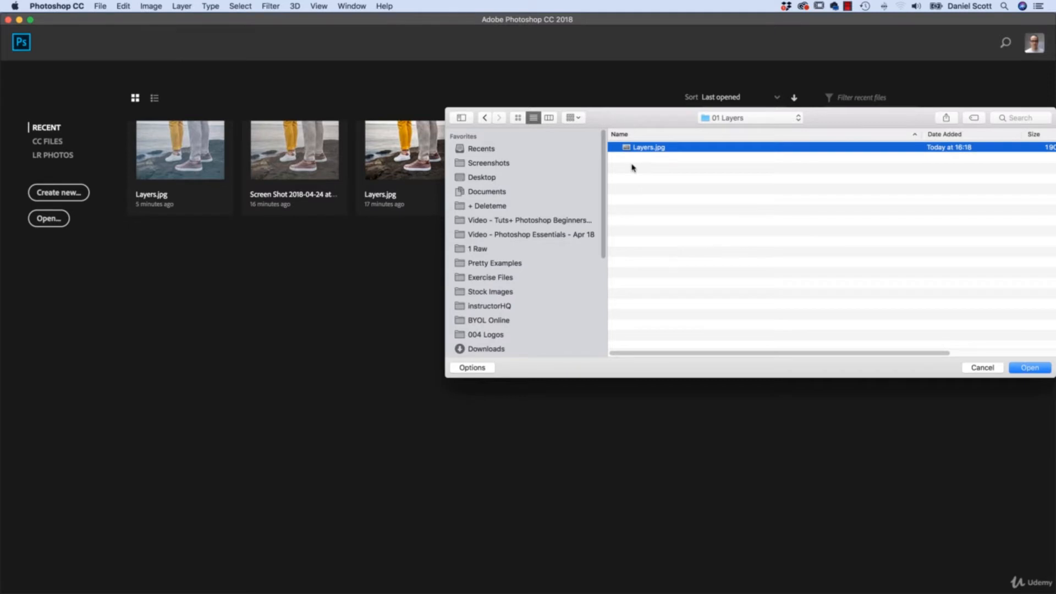
left_click(1030, 368)
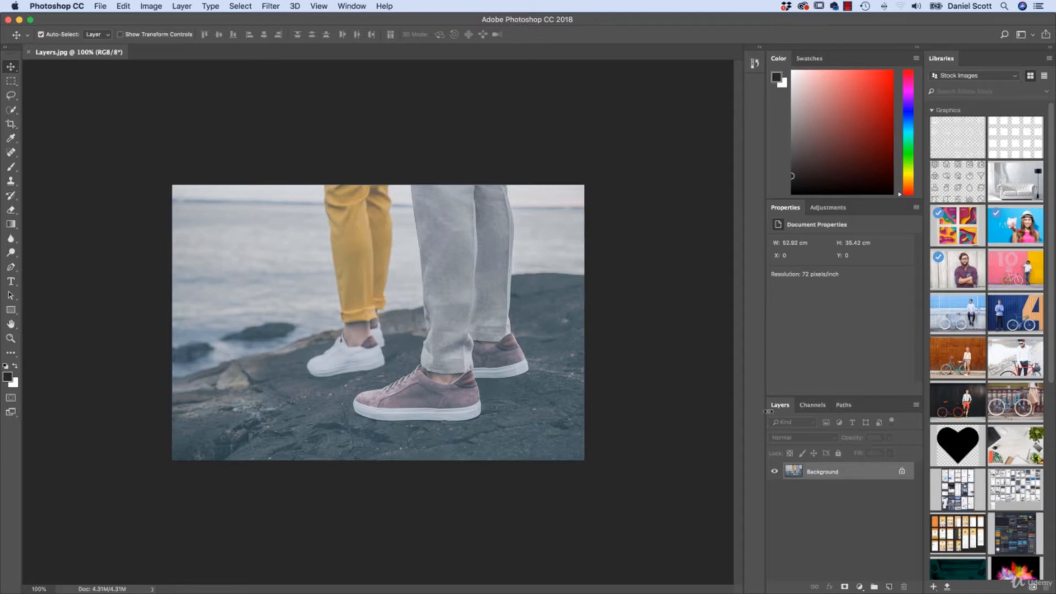
left_click(352, 7)
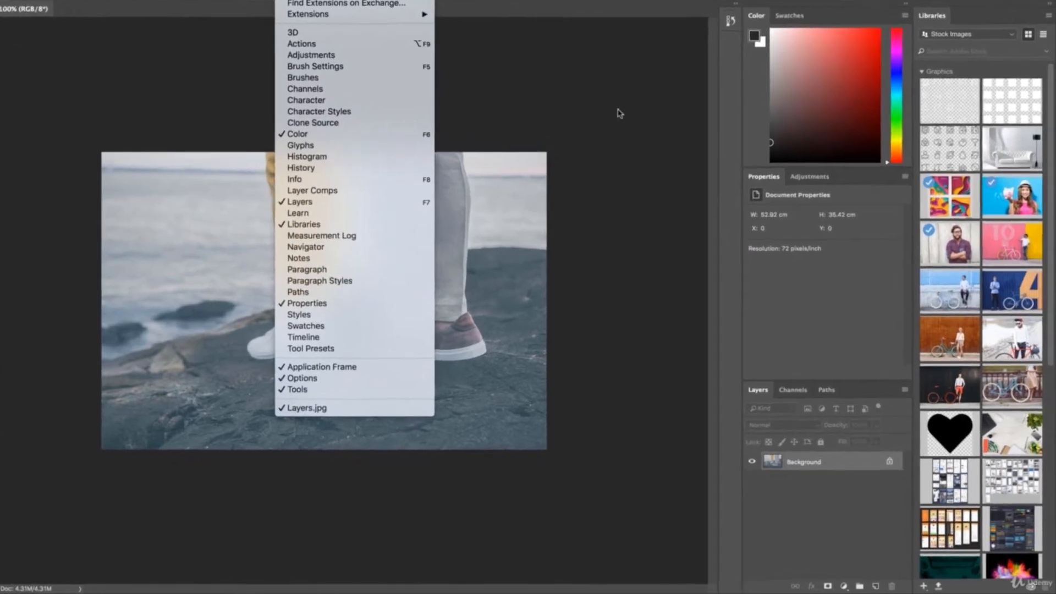
left_click(652, 159)
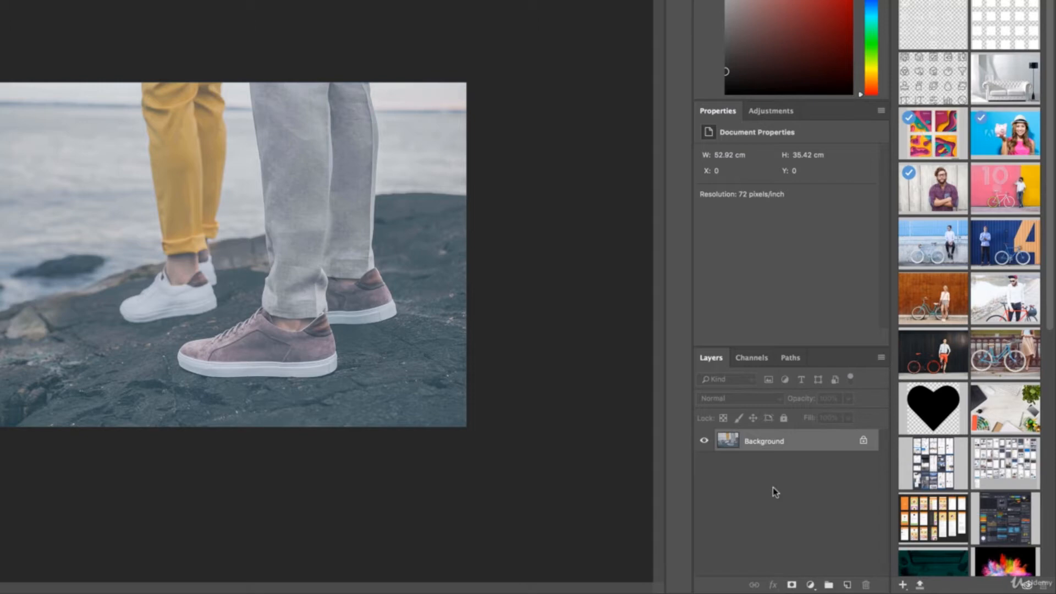
- Duplicate the Background layer within Layers.jpg and name the copy "Auto Tone"
right_click(771, 445)
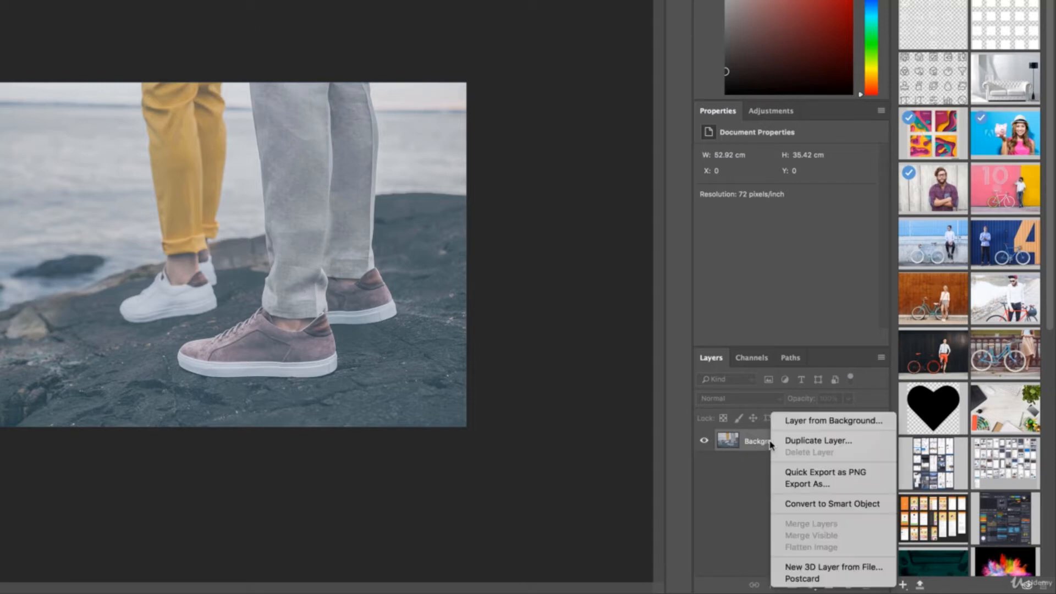
left_click(802, 441)
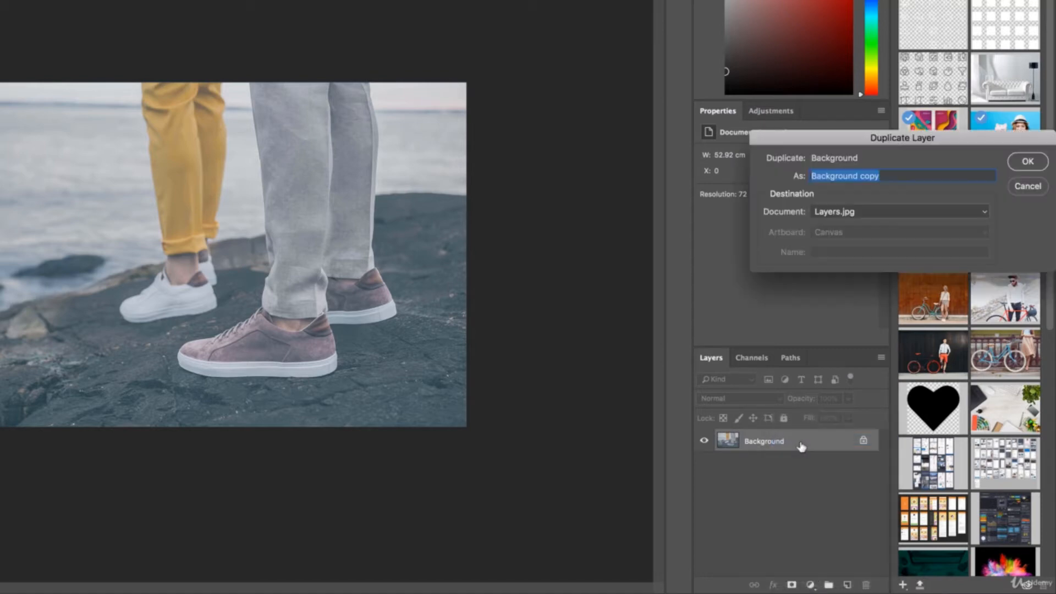
left_click_drag(956, 141, 407, 192)
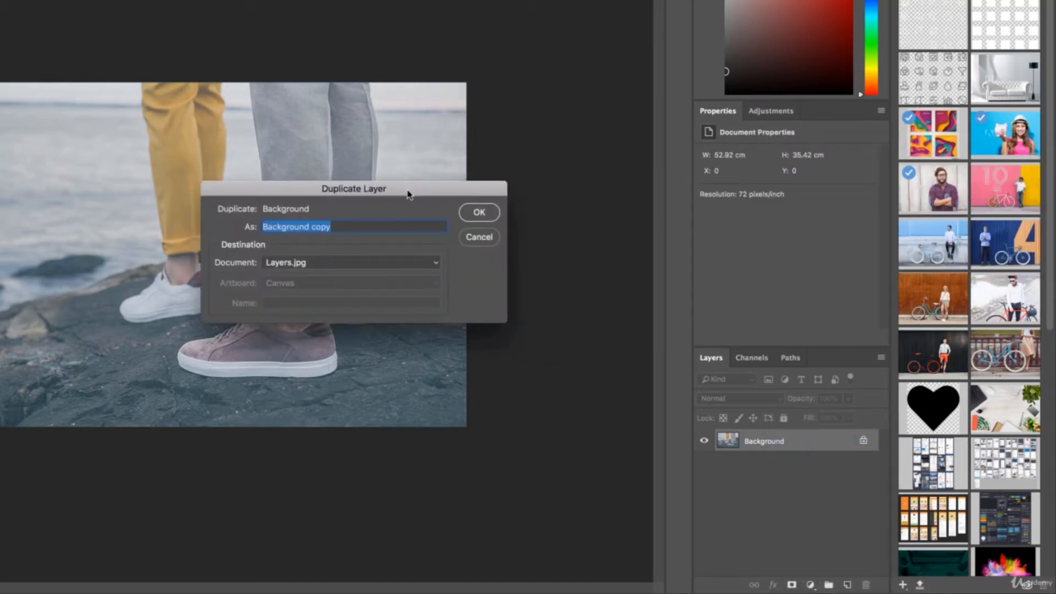
type("A")
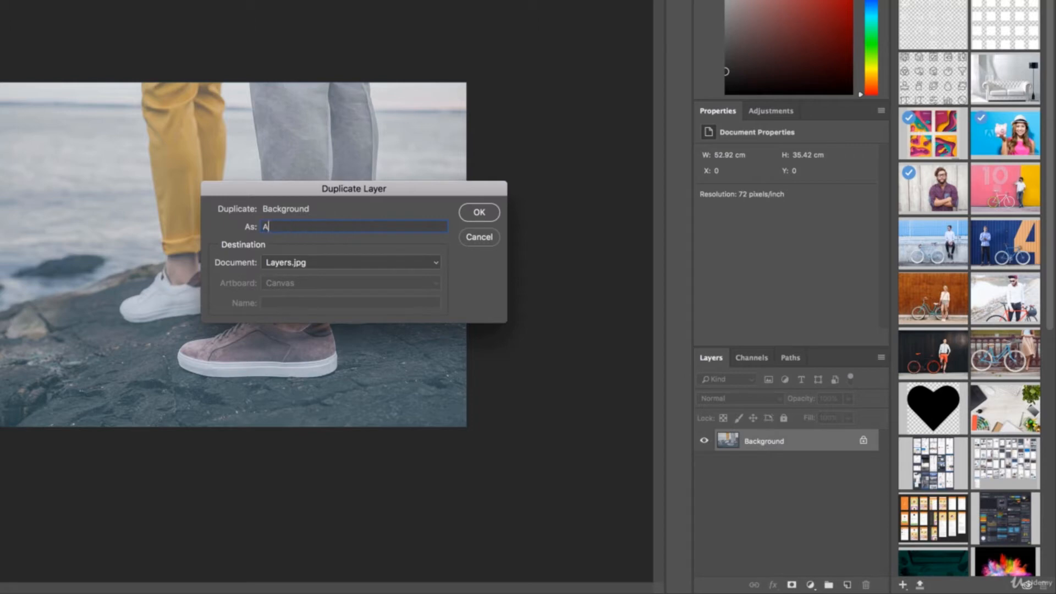
type("uto L")
key("BackSpace")
type("Tone")
left_click(477, 212)
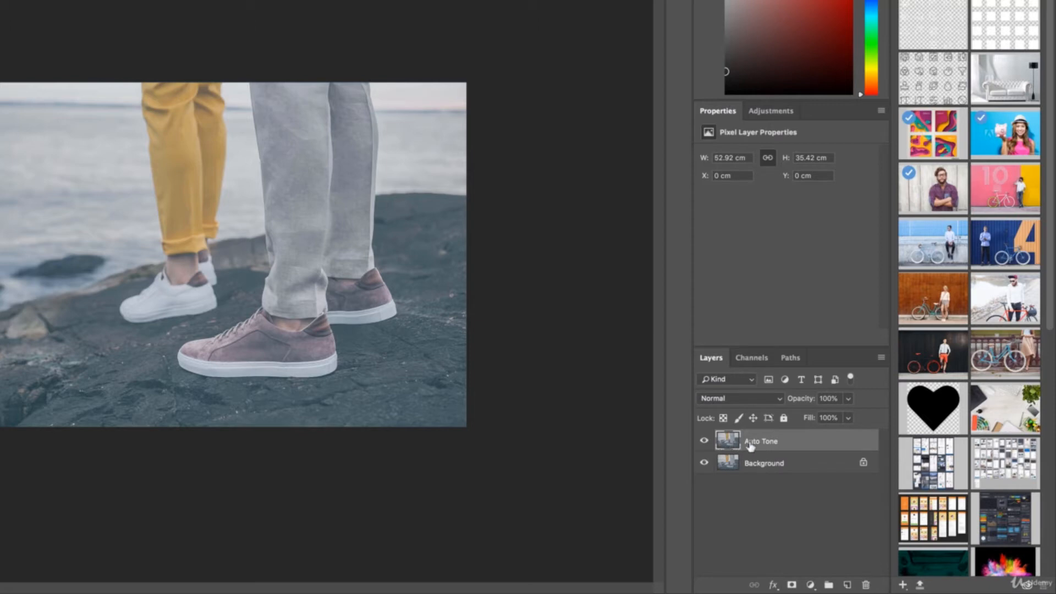
- Apply the Auto Tone correction to the Auto Tone layer, not to the Background
left_click(802, 467)
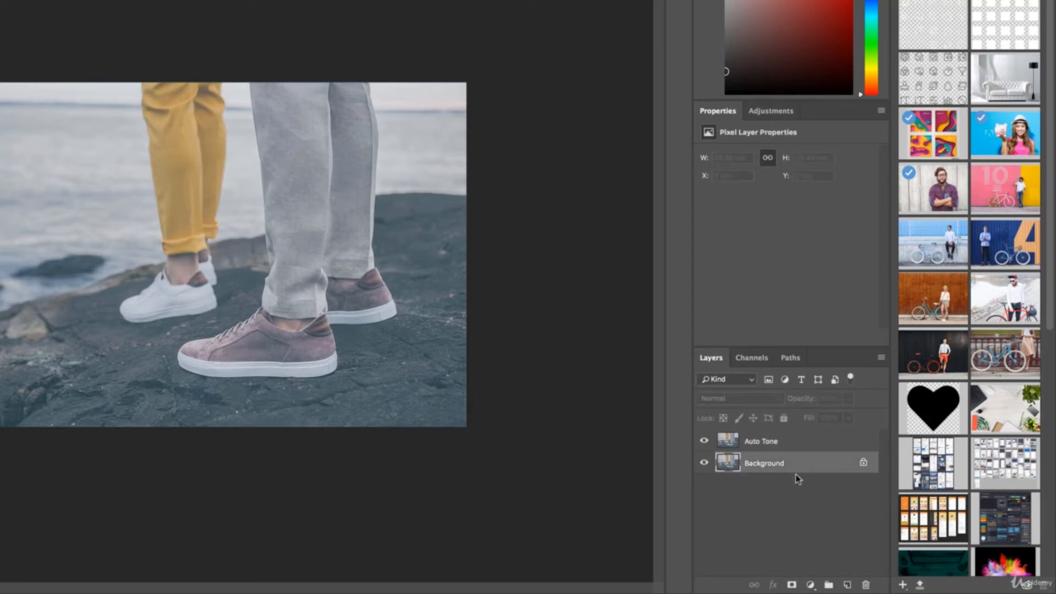
left_click(792, 449)
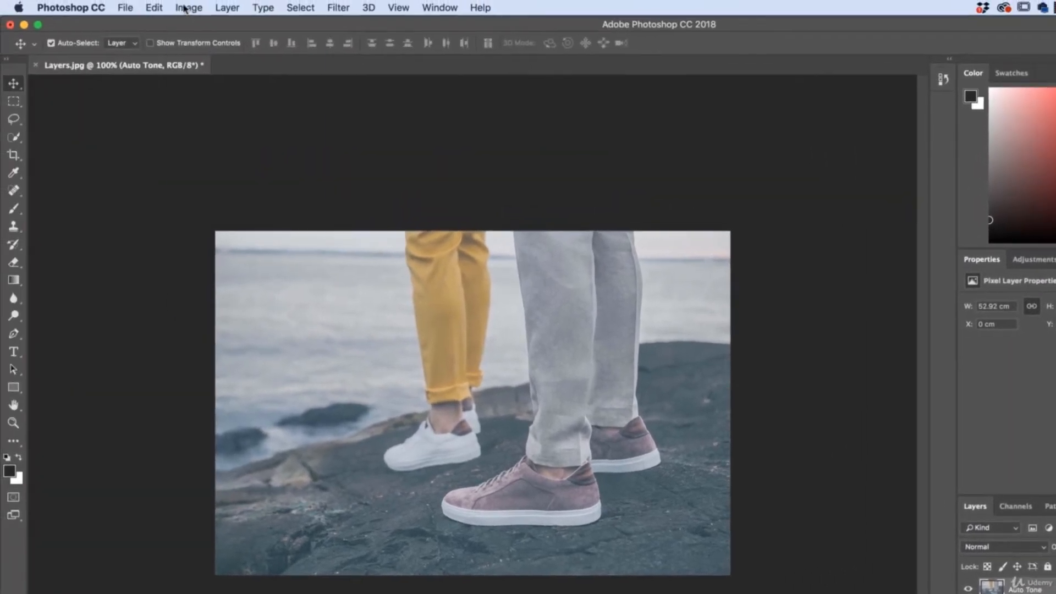
left_click(189, 7)
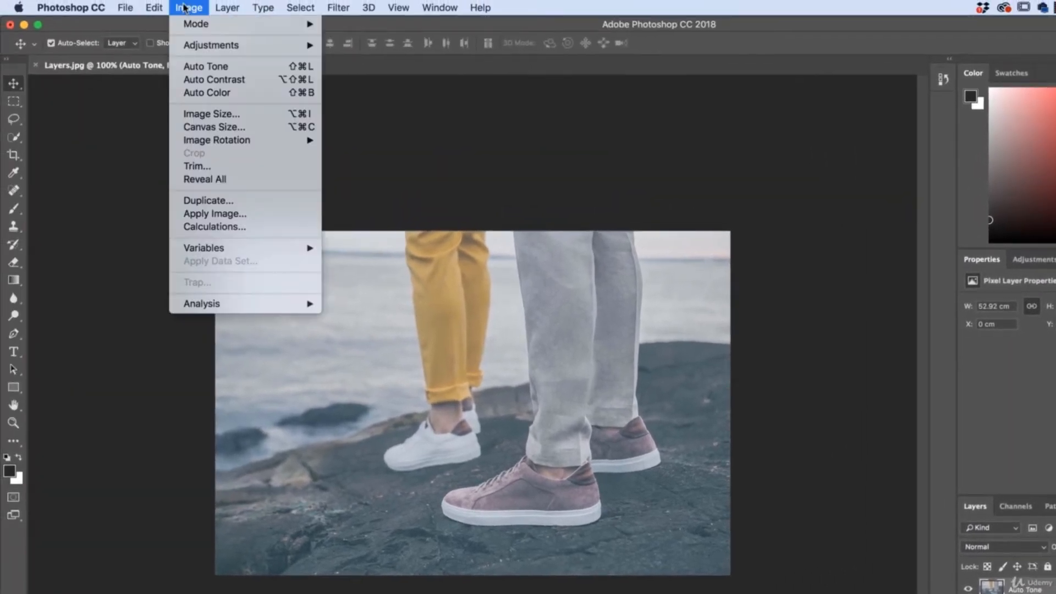
left_click(221, 69)
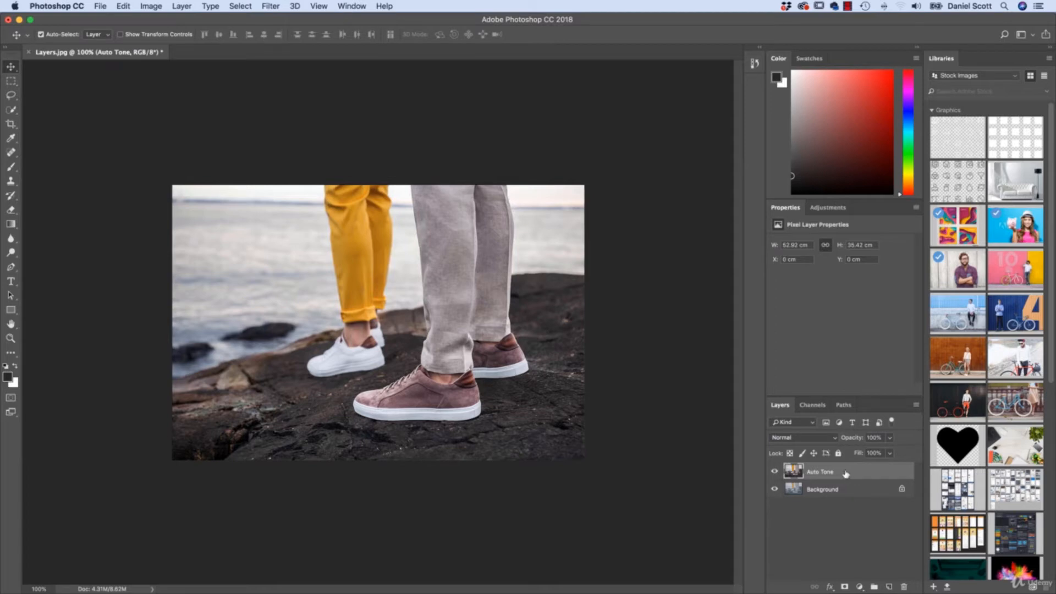
- Toggle the Auto Tone layer's visibility to compare it with the original photo, and leave the layer hidden
left_click(775, 474)
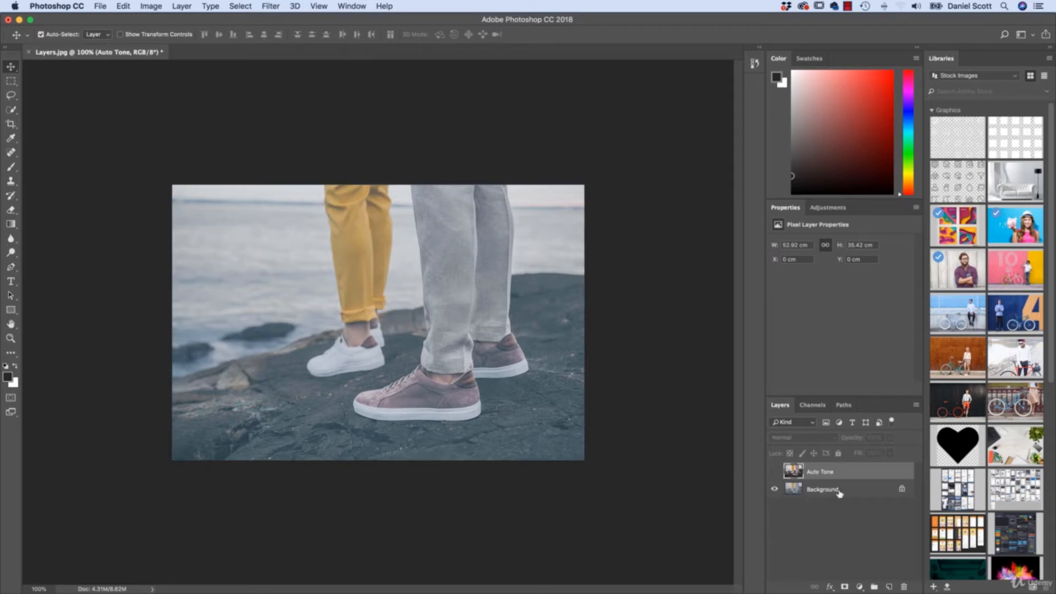
left_click(773, 473)
left_click(773, 473)
left_click(773, 473)
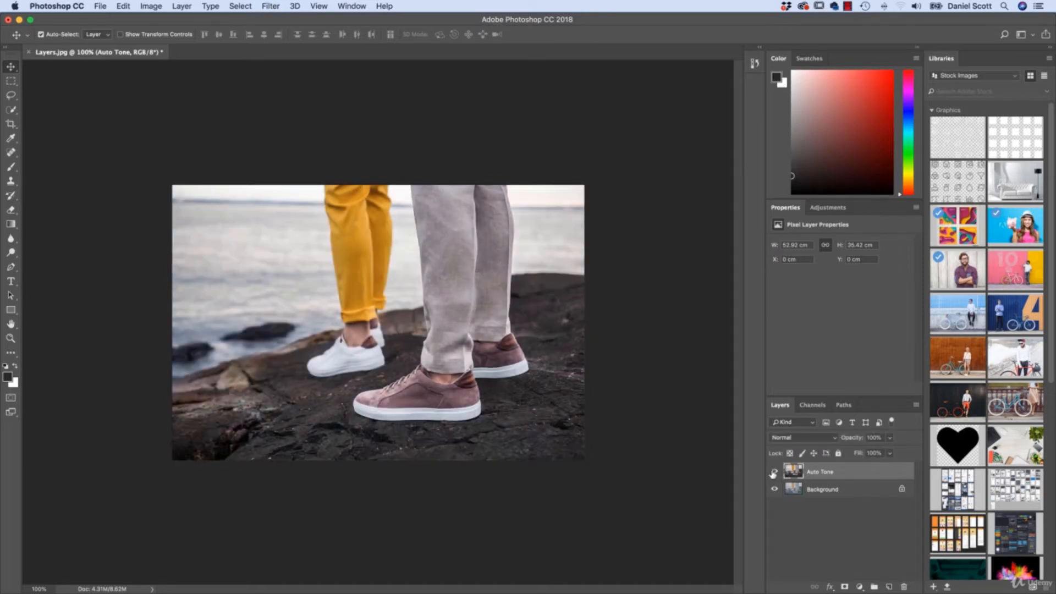
left_click(773, 473)
left_click(773, 473)
left_click(774, 473)
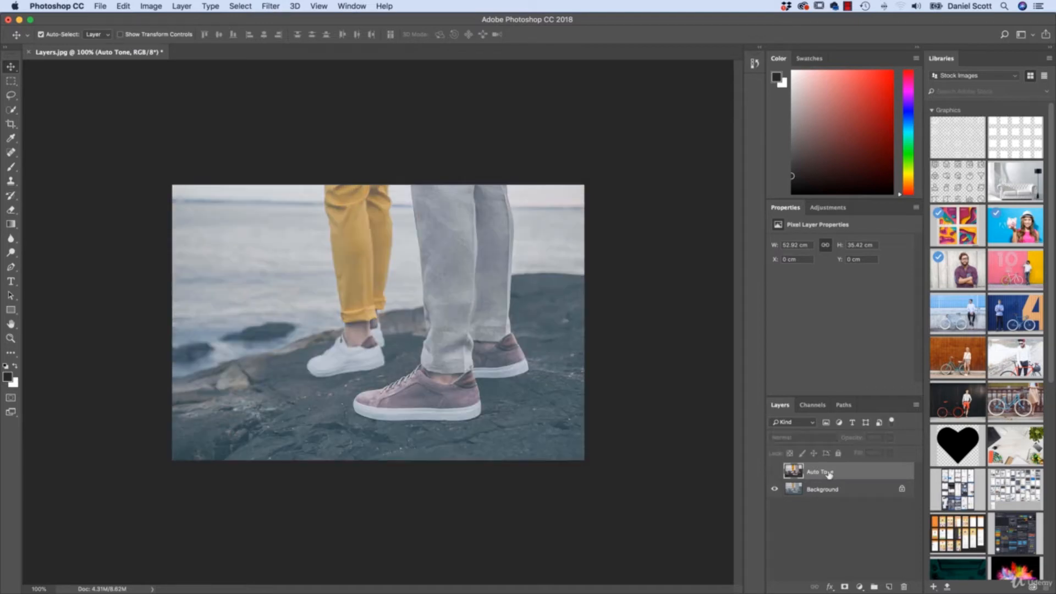
- Duplicate the Background layer as "Auto Contrast" and apply the Auto Contrast correction to the copy
left_click(825, 492)
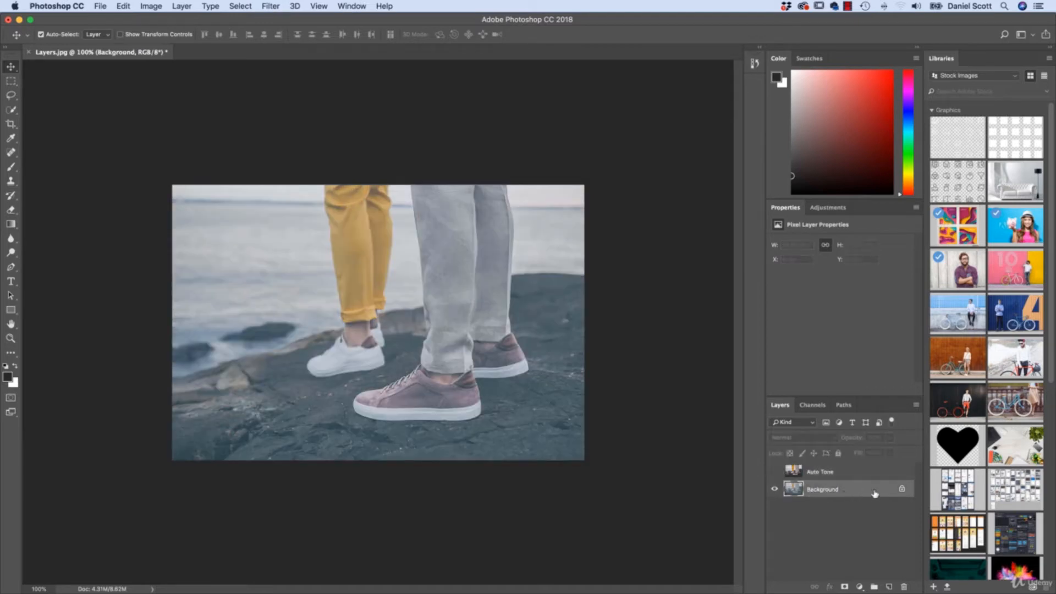
right_click(828, 493)
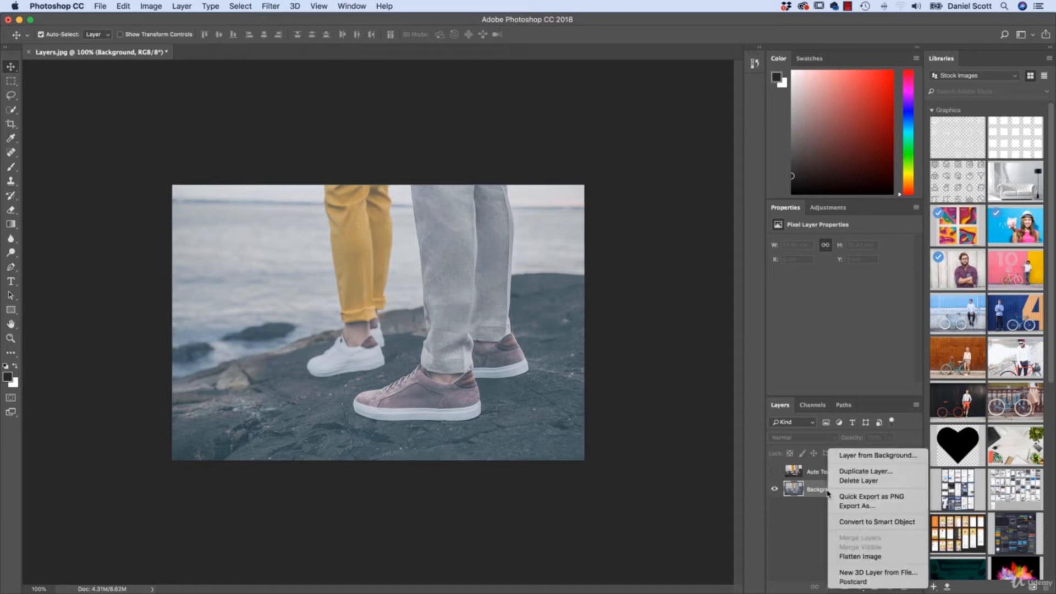
left_click(852, 471)
type("Auto Contrast")
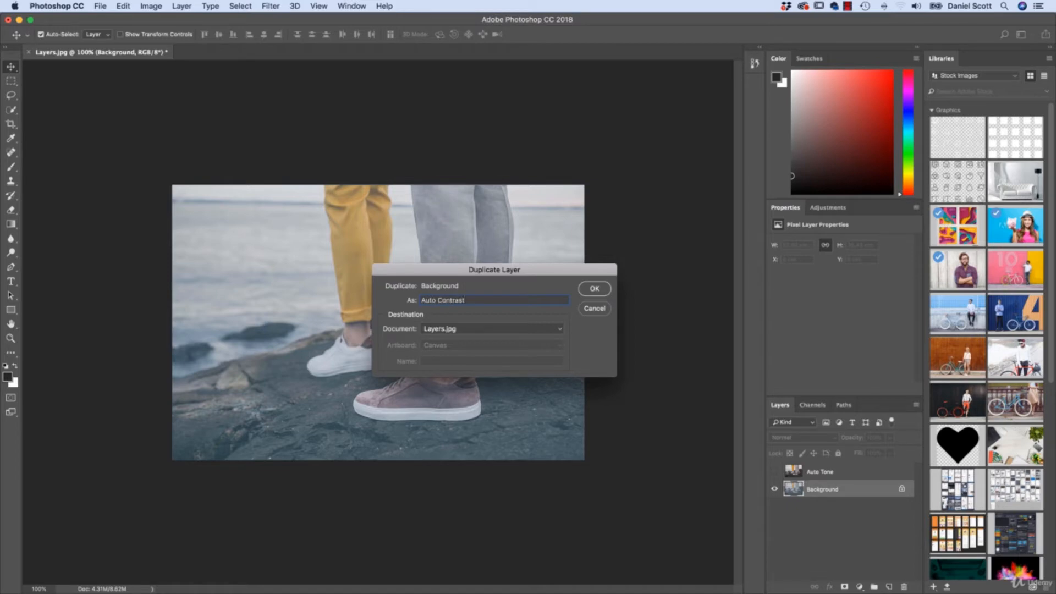
key("Return")
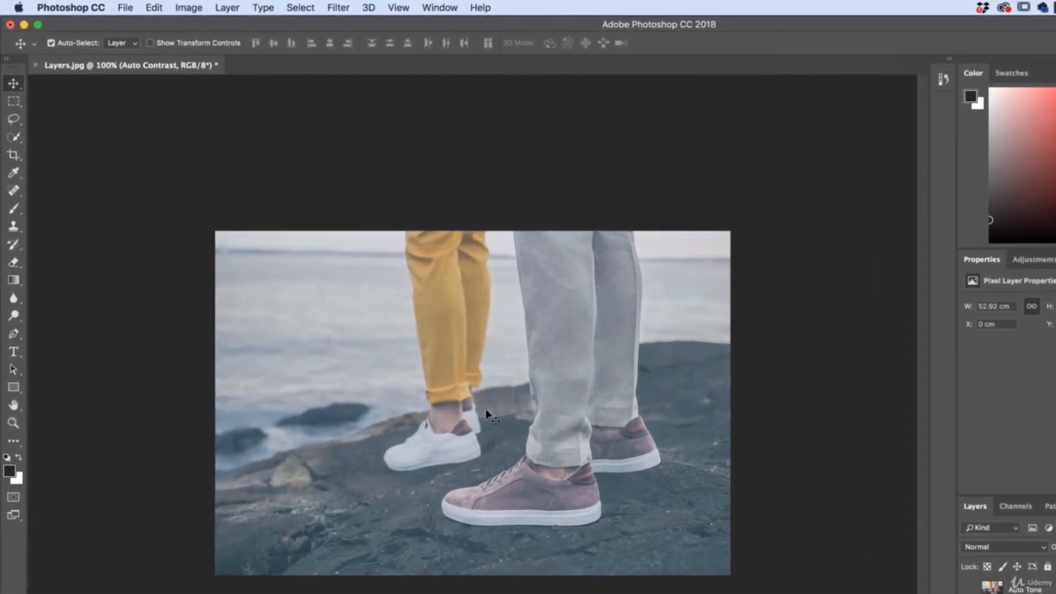
left_click(188, 7)
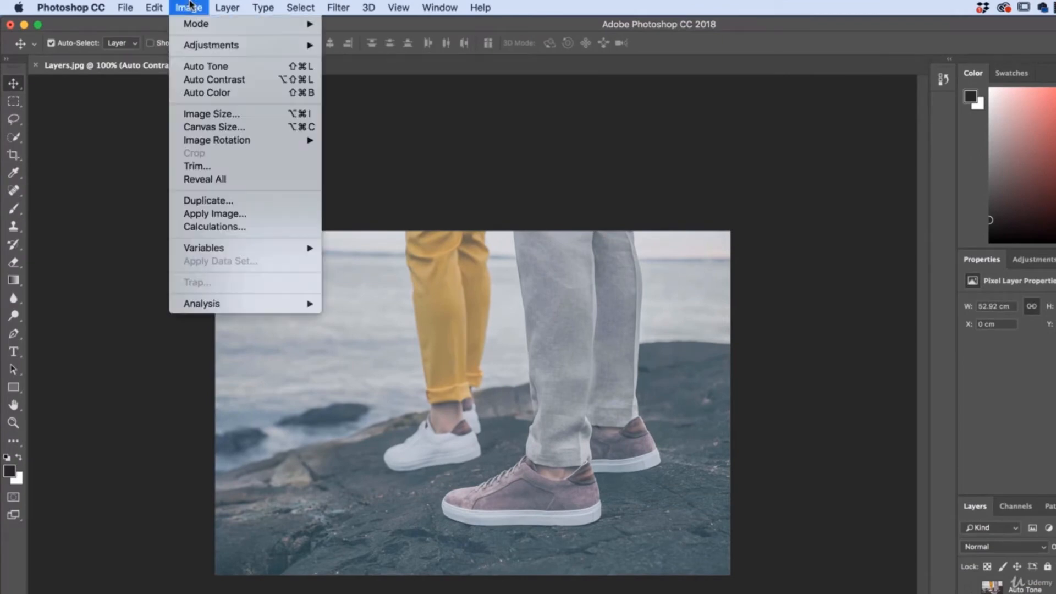
left_click(214, 80)
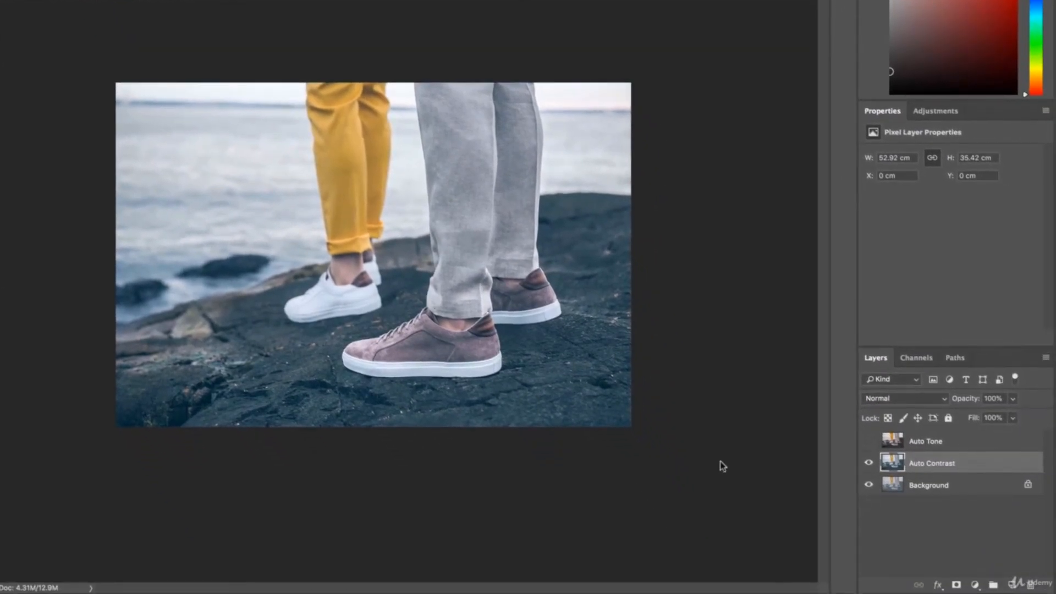
- Toggle the Auto Contrast layer's visibility to compare its correction with the original Background, and leave the layer shown
left_click(869, 464)
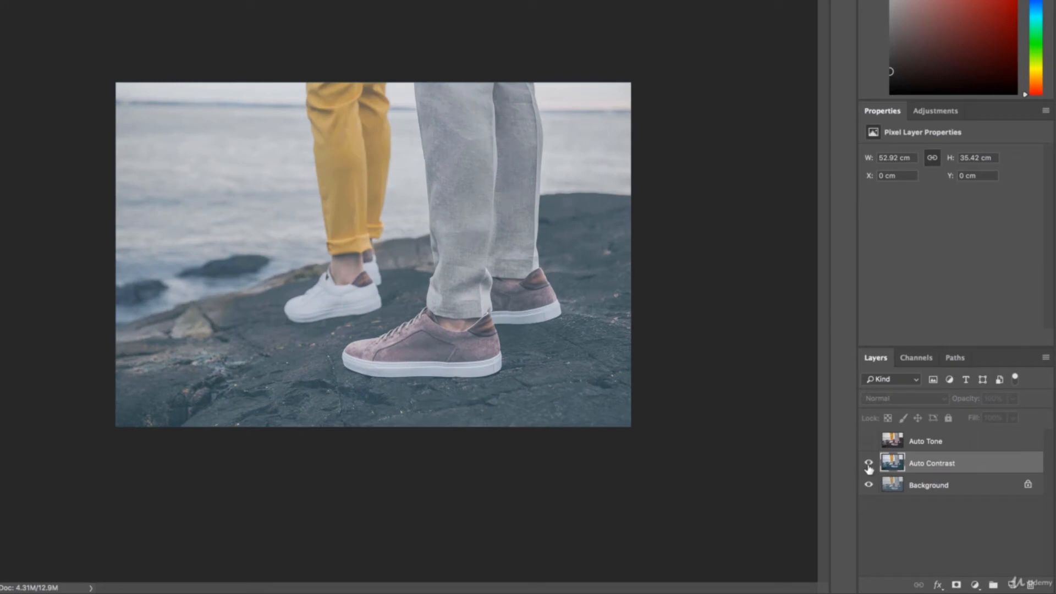
left_click(869, 464)
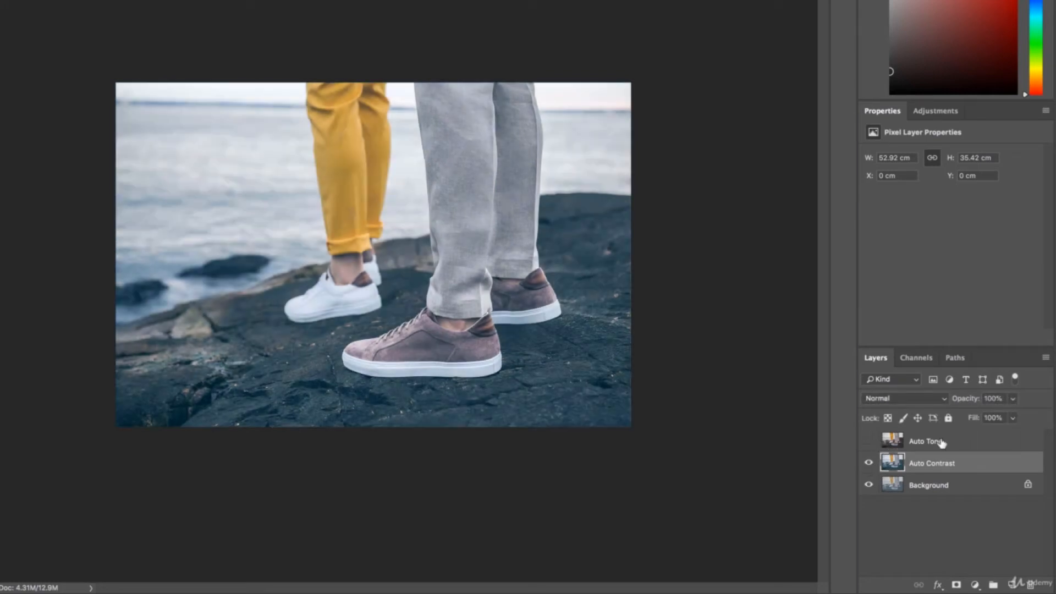
left_click(868, 464)
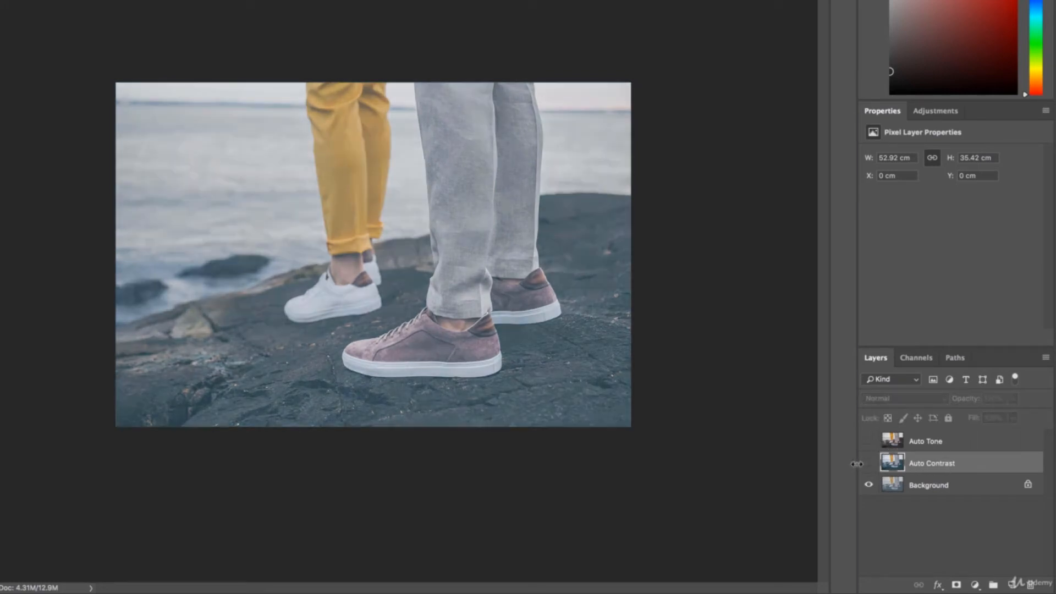
left_click(869, 463)
left_click(868, 463)
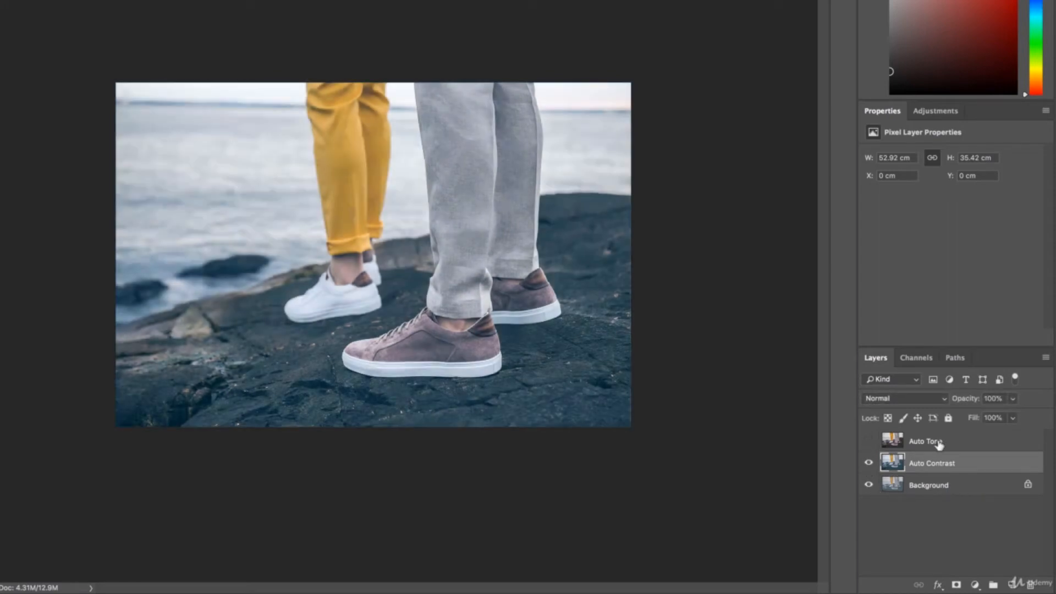
- Compare the Auto Tone and Auto Contrast results by toggling Auto Tone's visibility, and leave both layers hidden
left_click(868, 441)
left_click(869, 442)
left_click(868, 442)
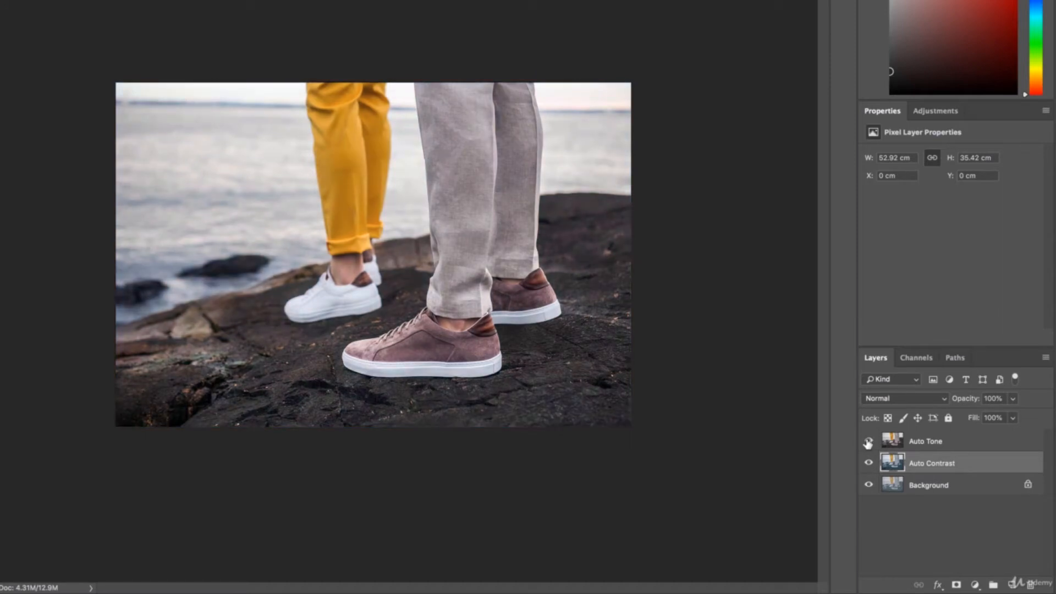
left_click(869, 442)
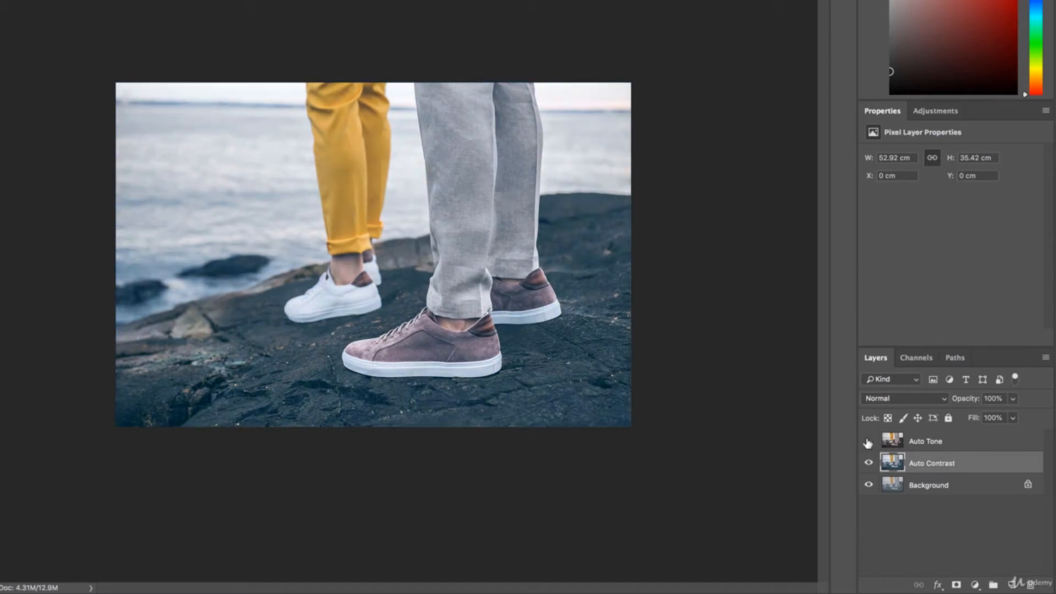
left_click(868, 442)
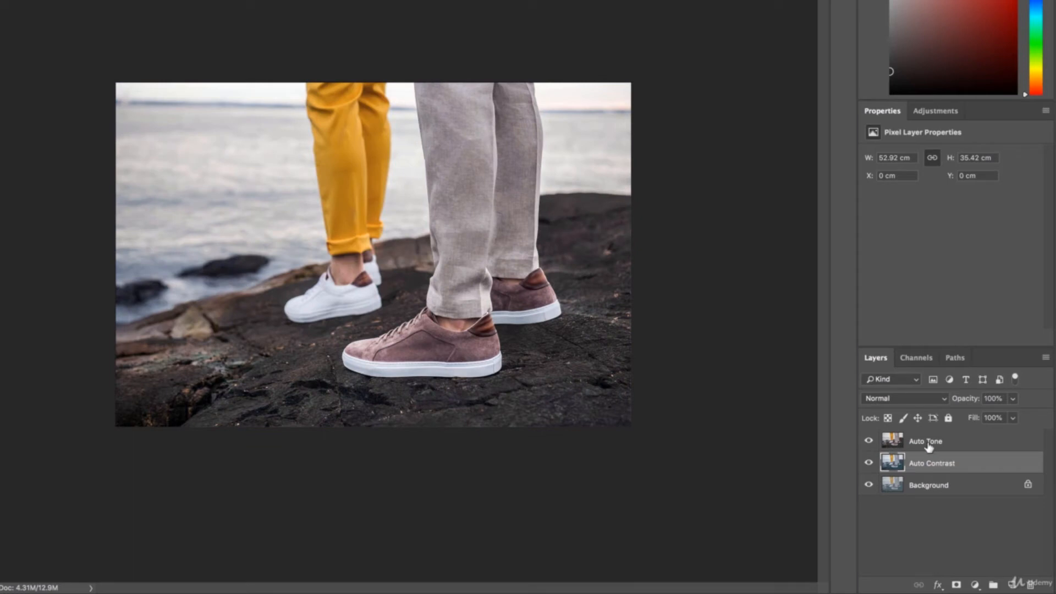
left_click(868, 442)
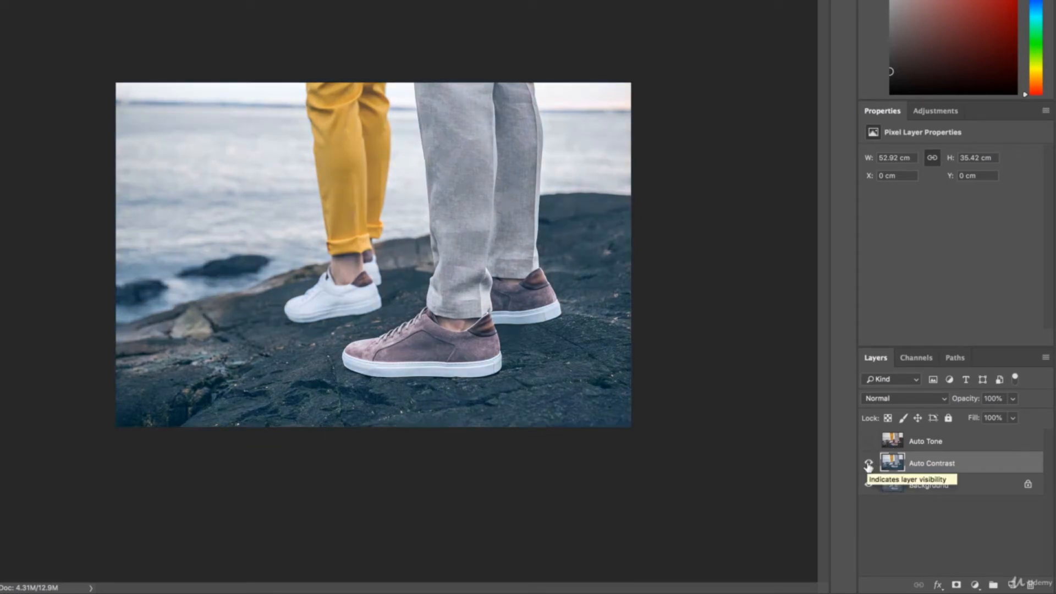
left_click(869, 465)
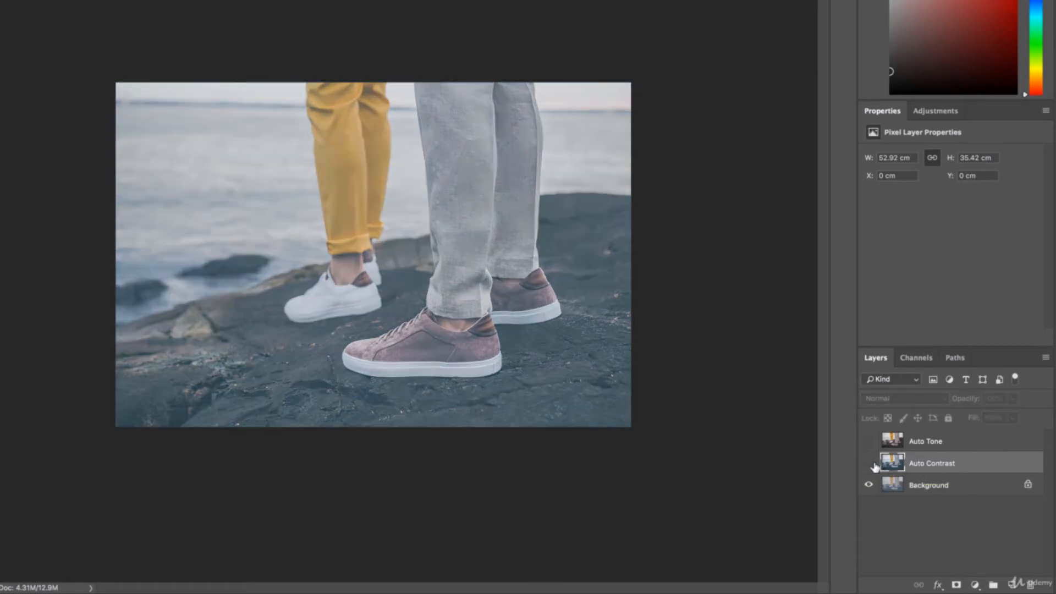
- Duplicate the Background layer as "Auto Color" and apply the Auto Color correction to the copy
left_click(943, 485)
right_click(929, 487)
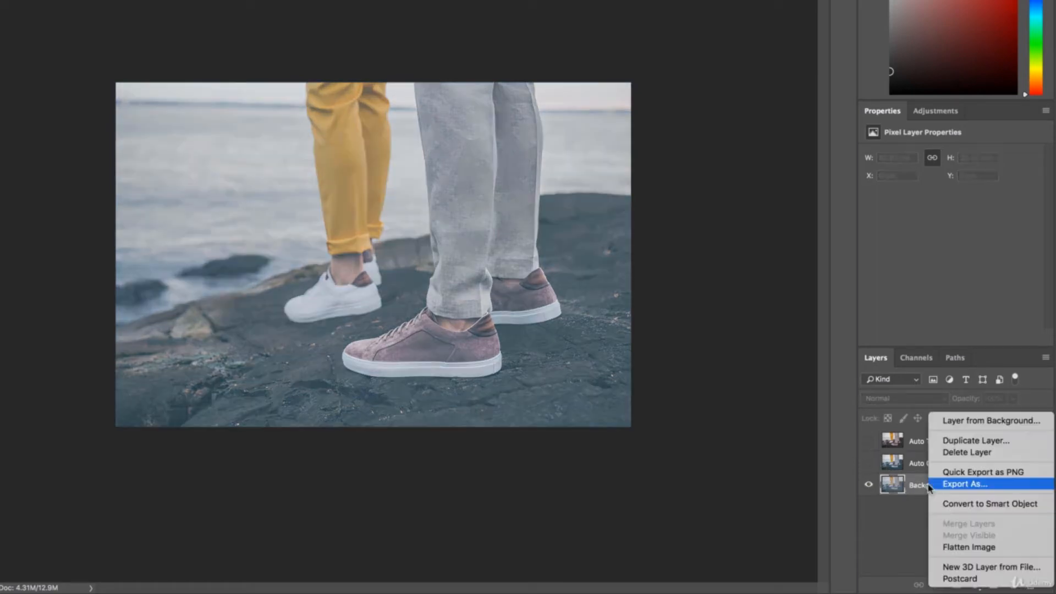
left_click(967, 444)
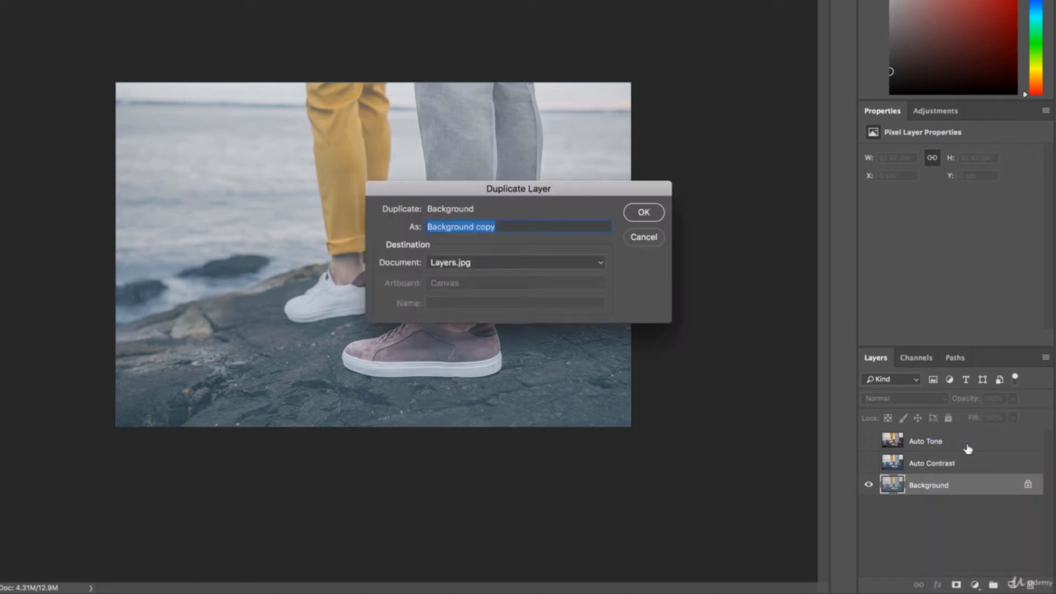
type("Auto")
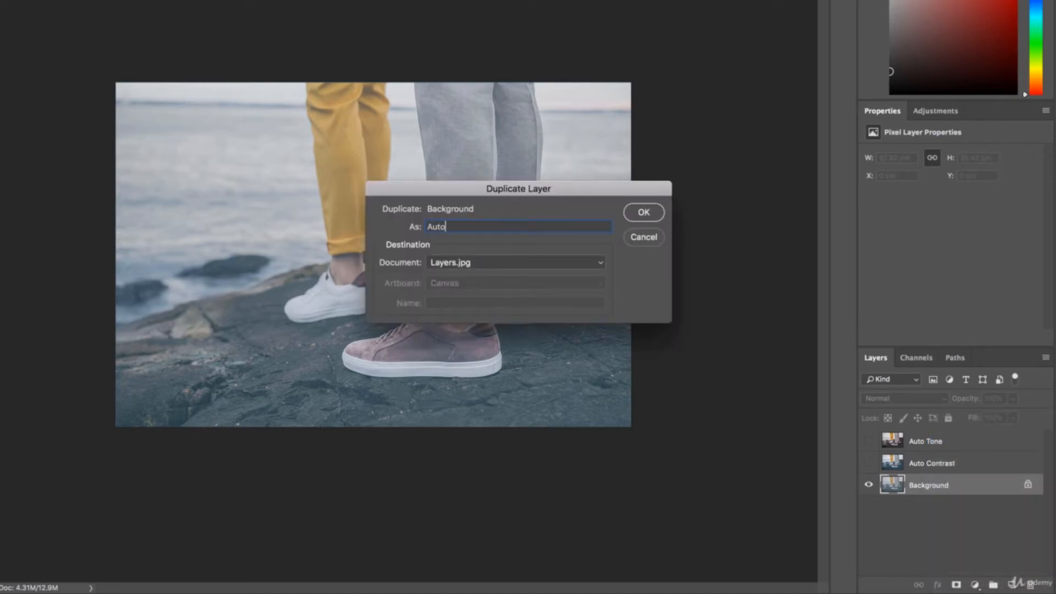
type(" Color")
left_click(645, 214)
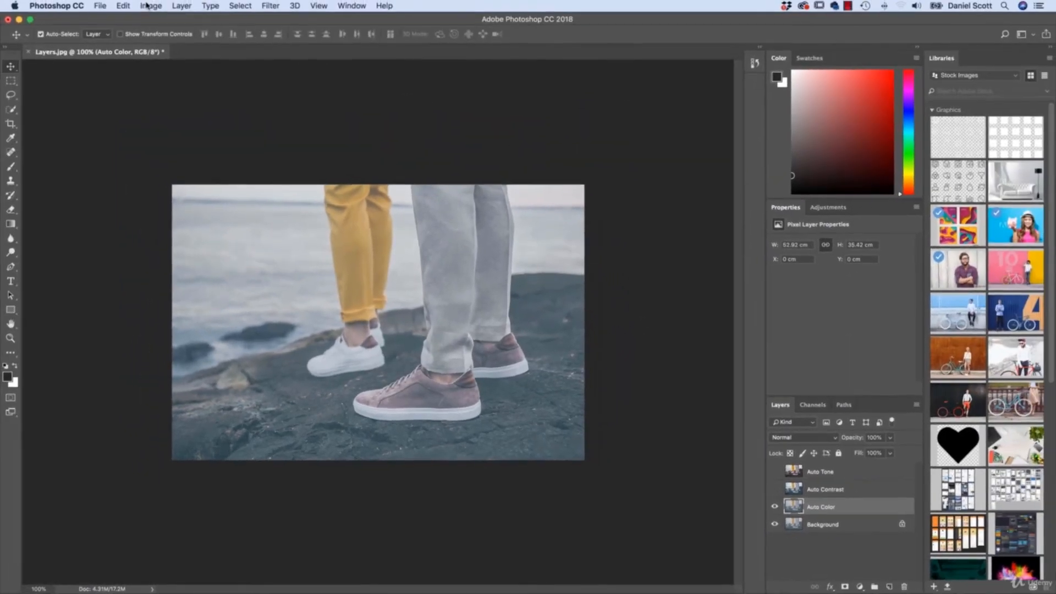
left_click(151, 6)
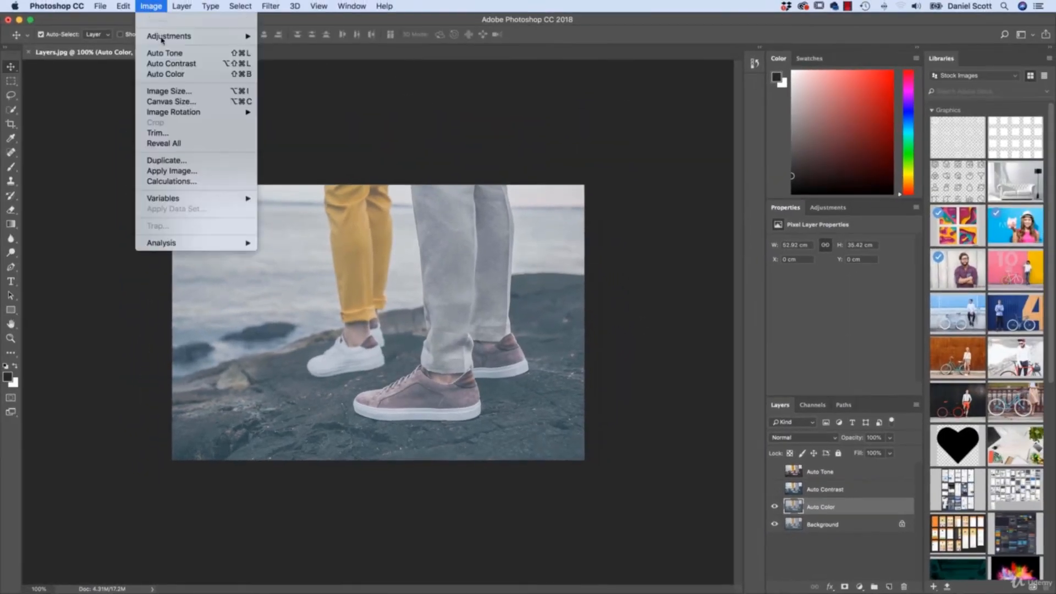
left_click(183, 75)
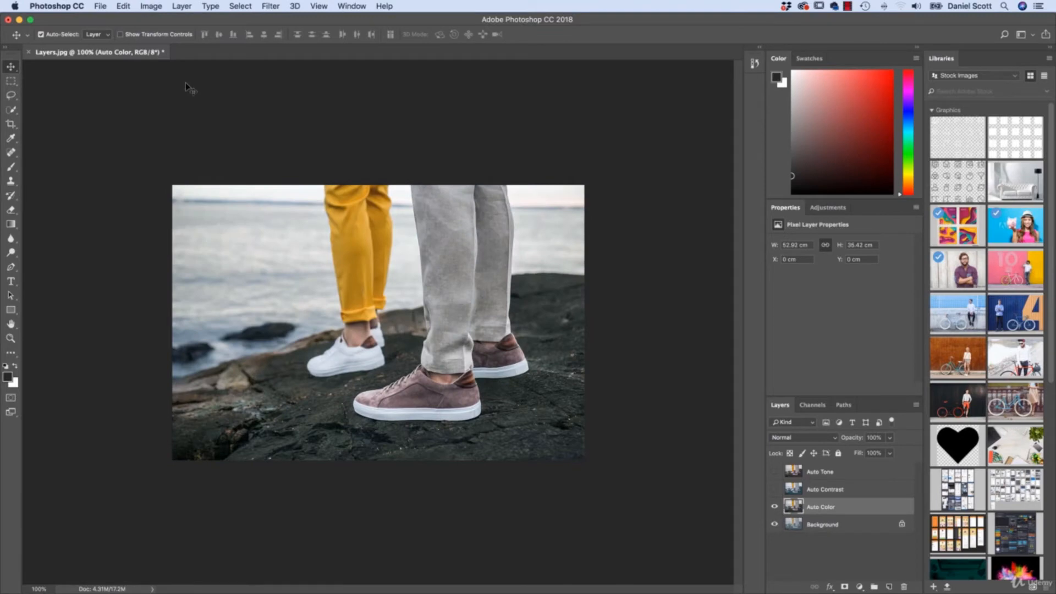
- Compare Auto Color with the other corrections by toggling Auto Contrast and Auto Tone, leaving Auto Contrast shown and Auto Tone hidden
left_click(774, 472)
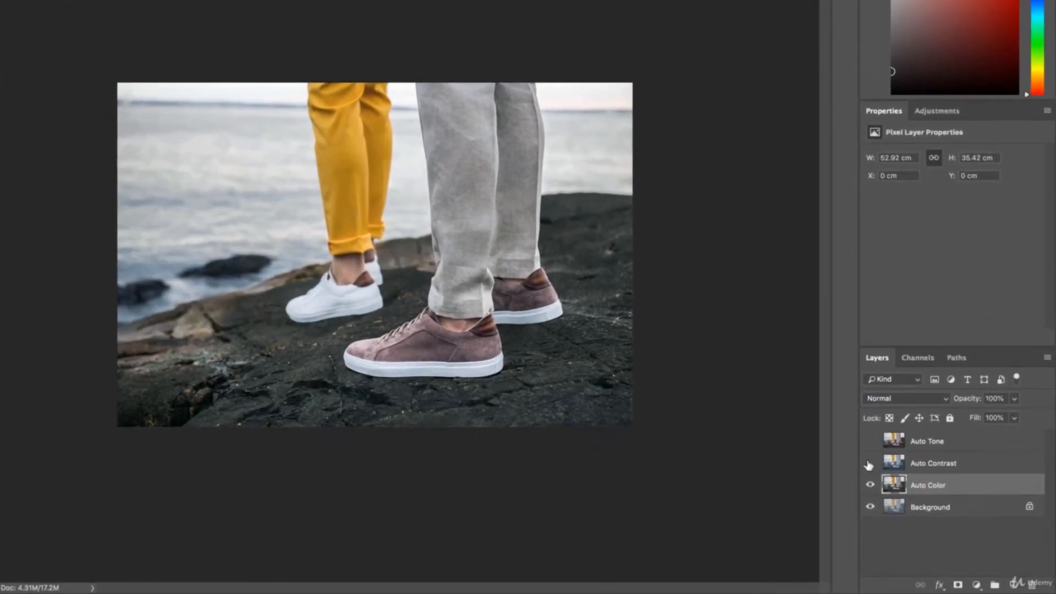
left_click(869, 463)
left_click(870, 441)
left_click(869, 442)
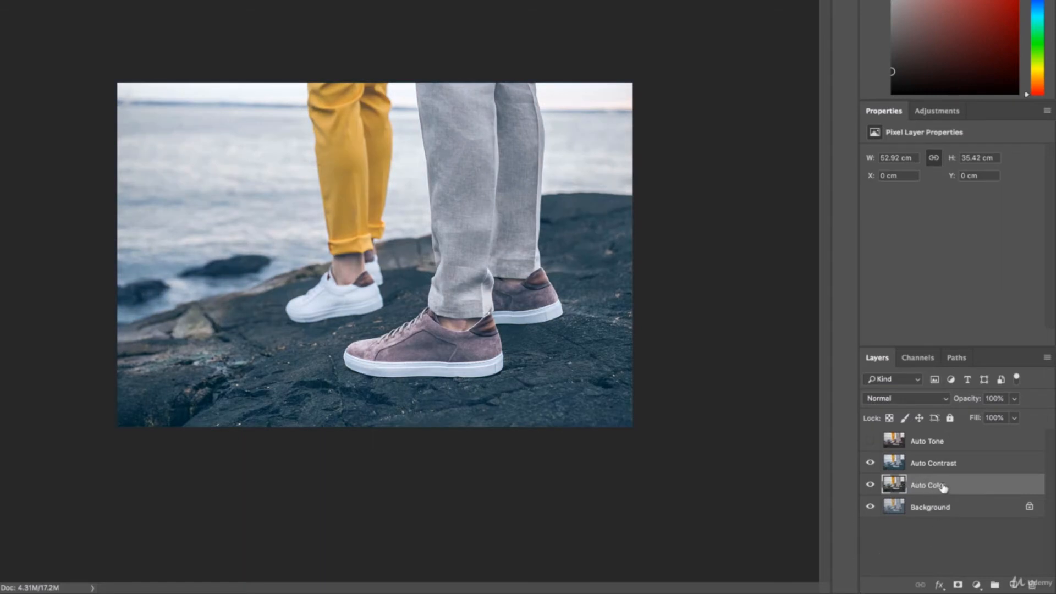
- Toggle the Auto Color layer's visibility beneath the visible Auto Contrast layer, and leave it shown
left_click(870, 486)
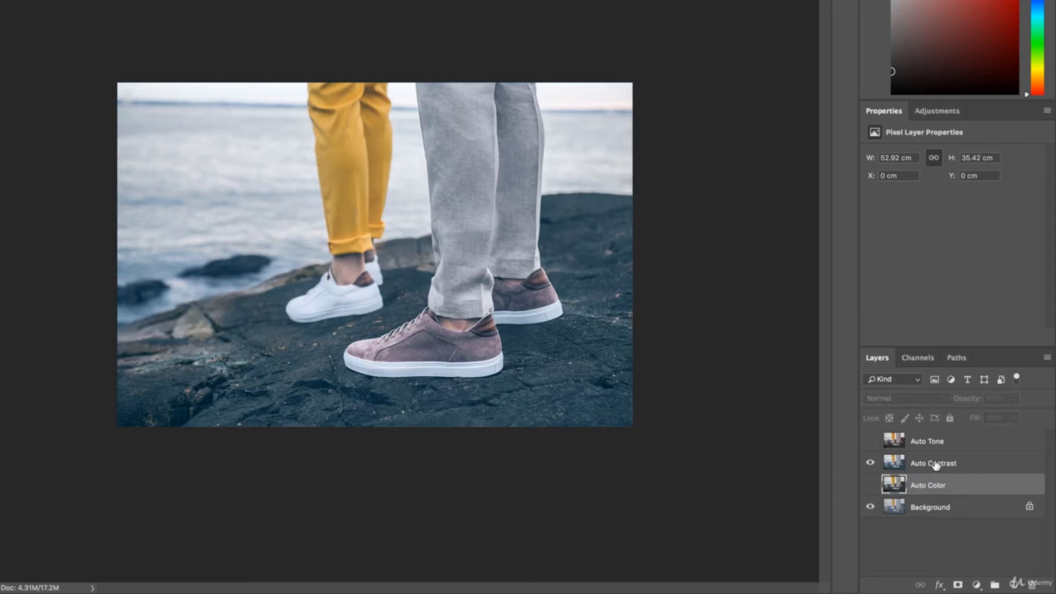
left_click(870, 486)
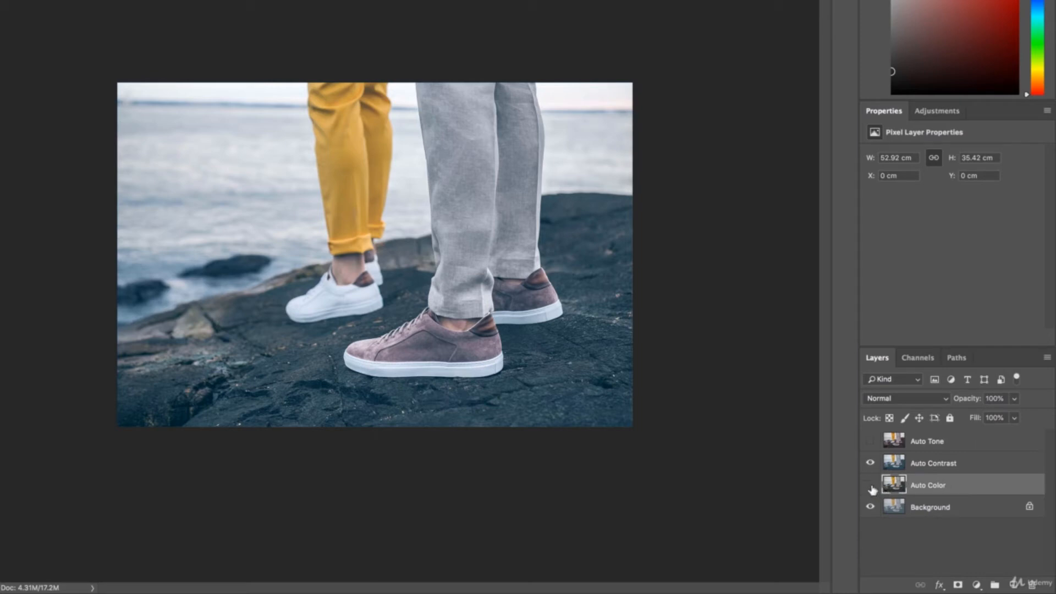
left_click(870, 489)
left_click_drag(871, 490, 869, 509)
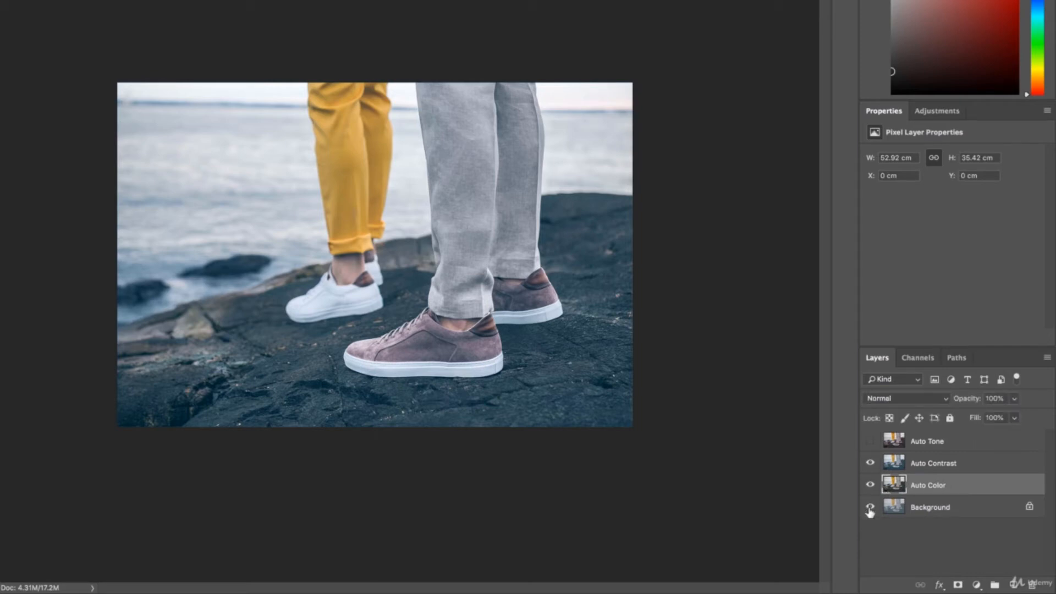
- Show the Auto Tone layer above the others and make it the active layer
left_click(945, 467)
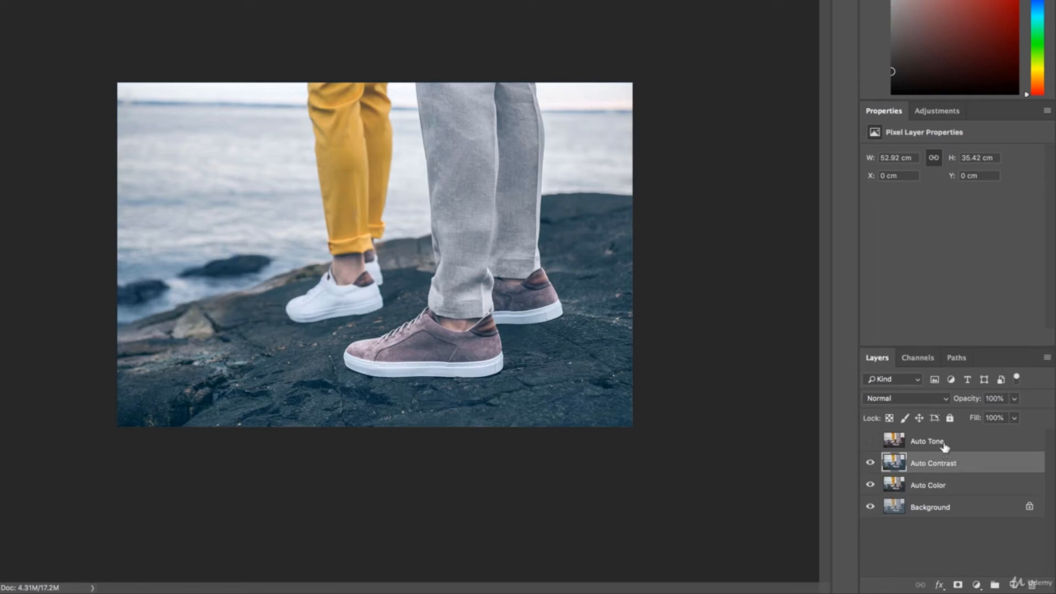
left_click(870, 442)
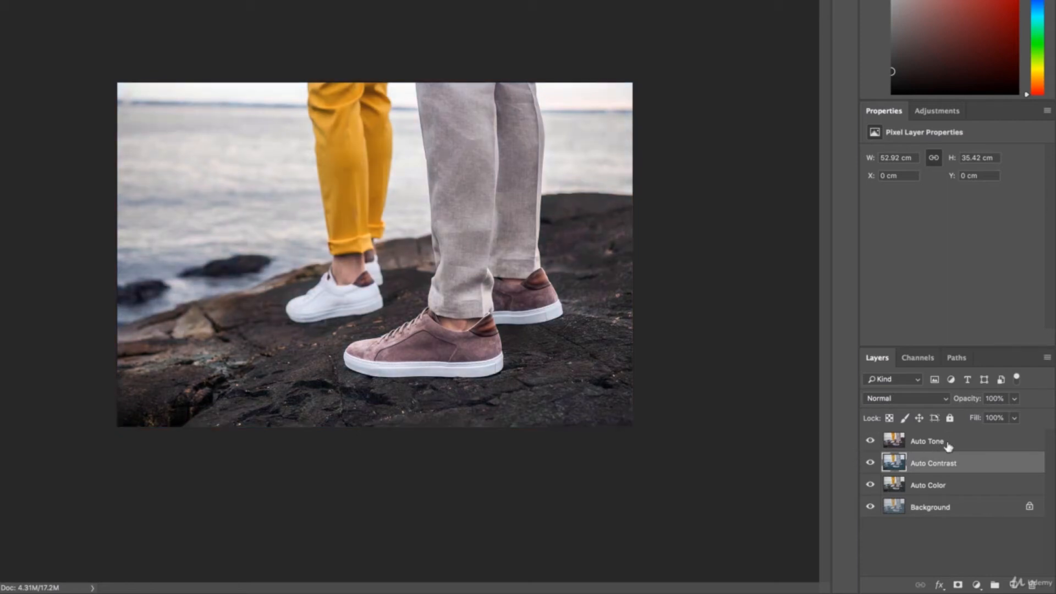
left_click(932, 445)
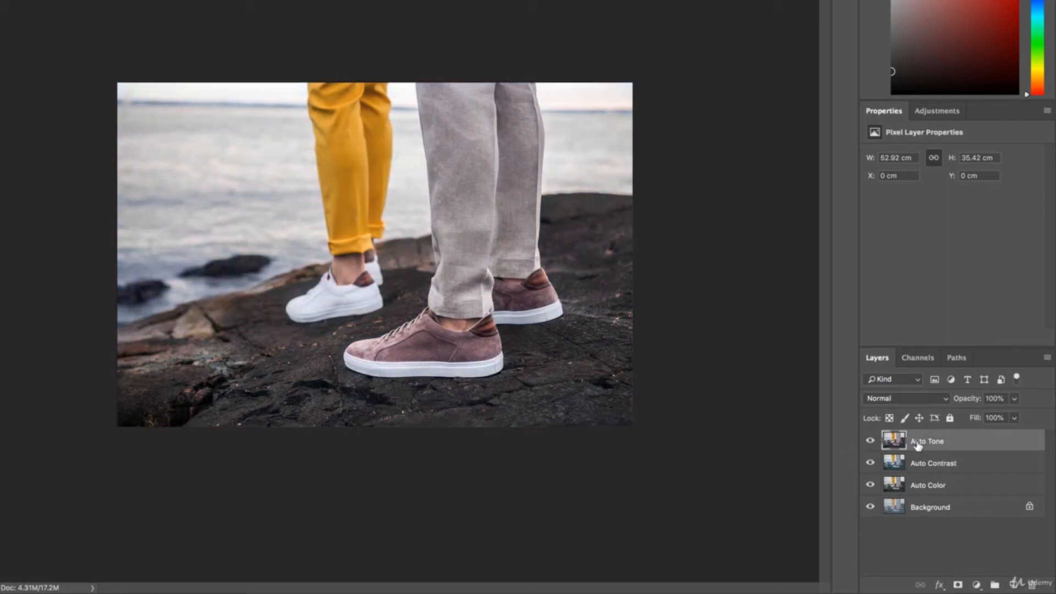
- Try moving the Auto Color layer above Auto Contrast and Auto Tone, and restore the original layer order
left_click(937, 485)
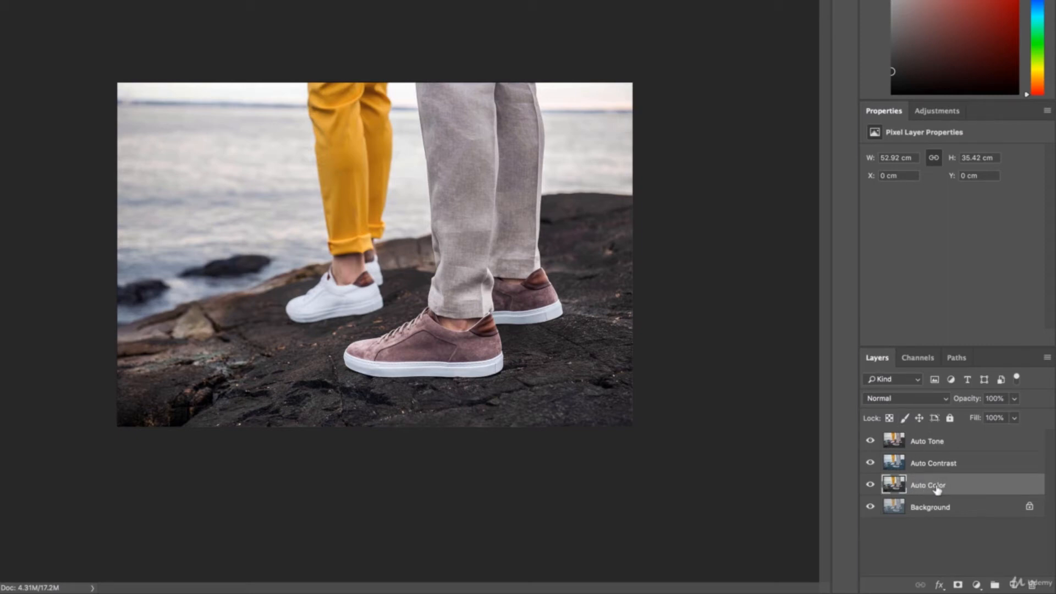
left_click_drag(937, 489, 931, 456)
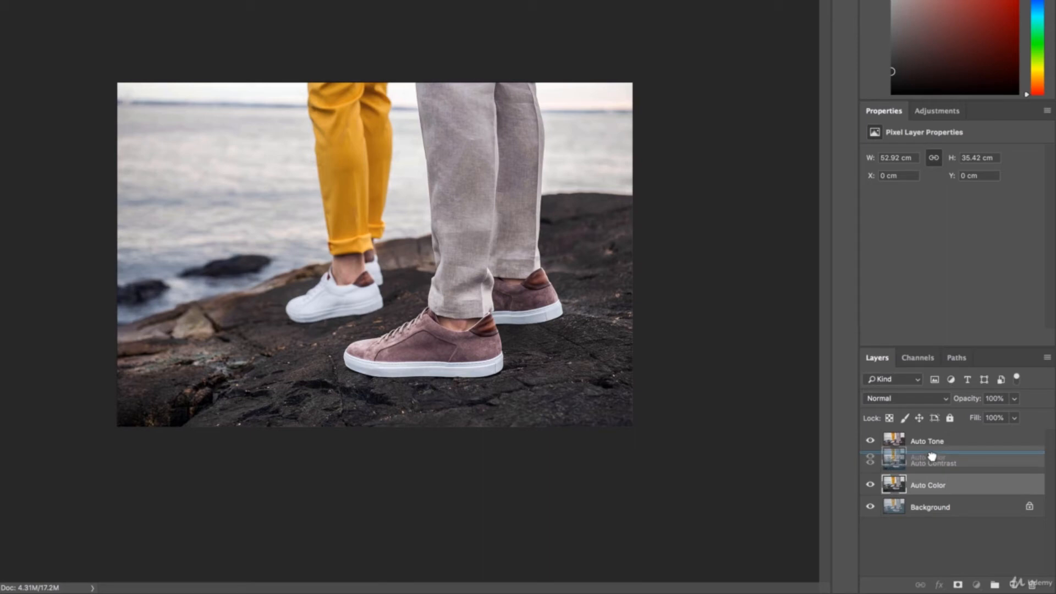
mouse_move(931, 456)
left_mouse_down()
mouse_move(928, 437)
mouse_move(924, 506)
mouse_move(921, 437)
mouse_move(931, 435)
left_mouse_up()
mouse_move(932, 484)
left_mouse_down()
mouse_move(931, 438)
mouse_move(931, 467)
left_mouse_up()
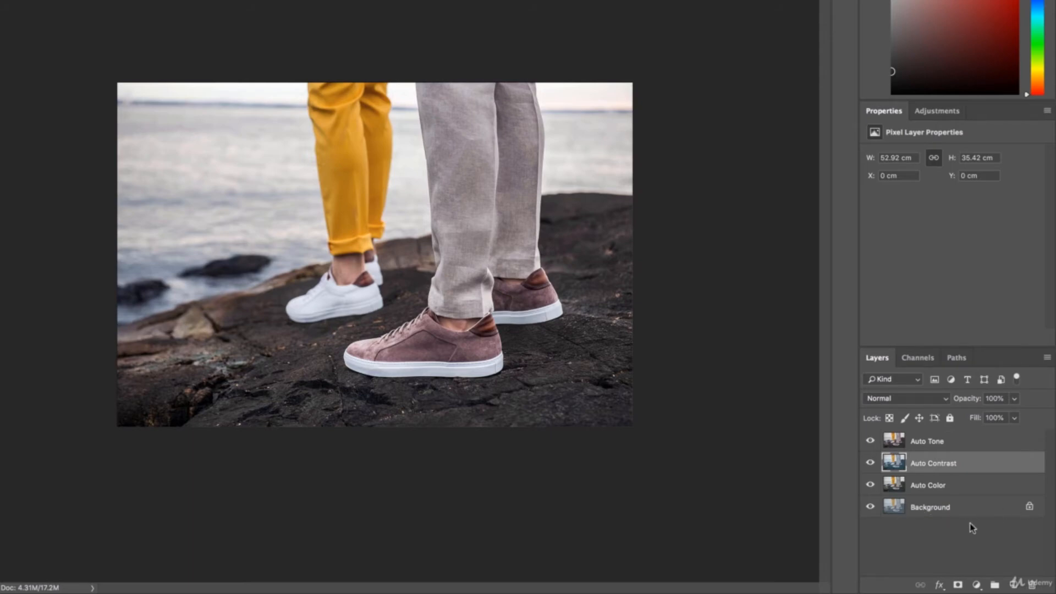
- Convert the locked Background into a regular layer named "Original"
double_click(936, 509)
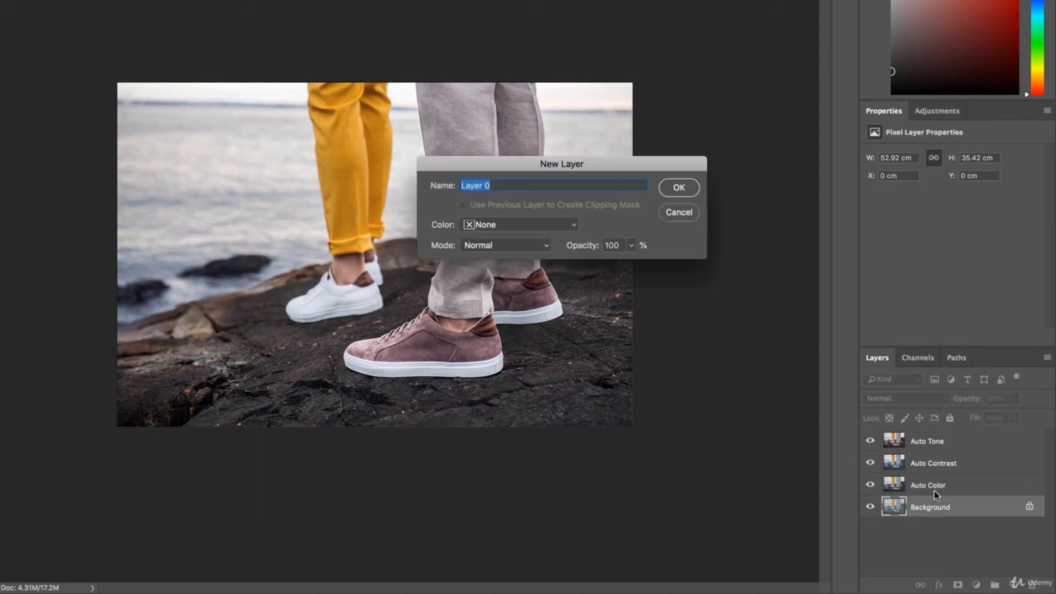
left_click(678, 214)
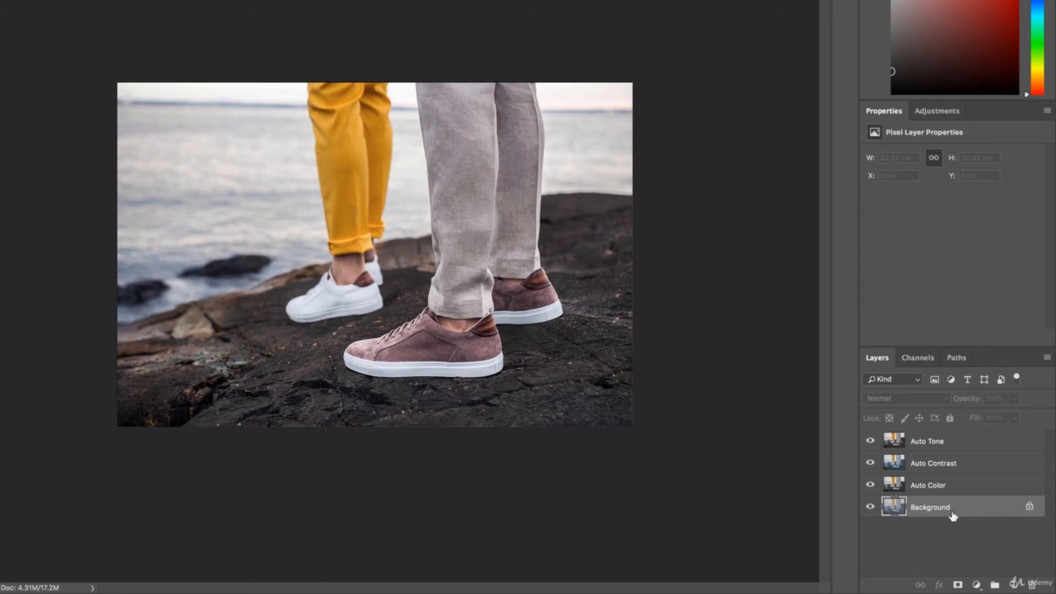
double_click(918, 510)
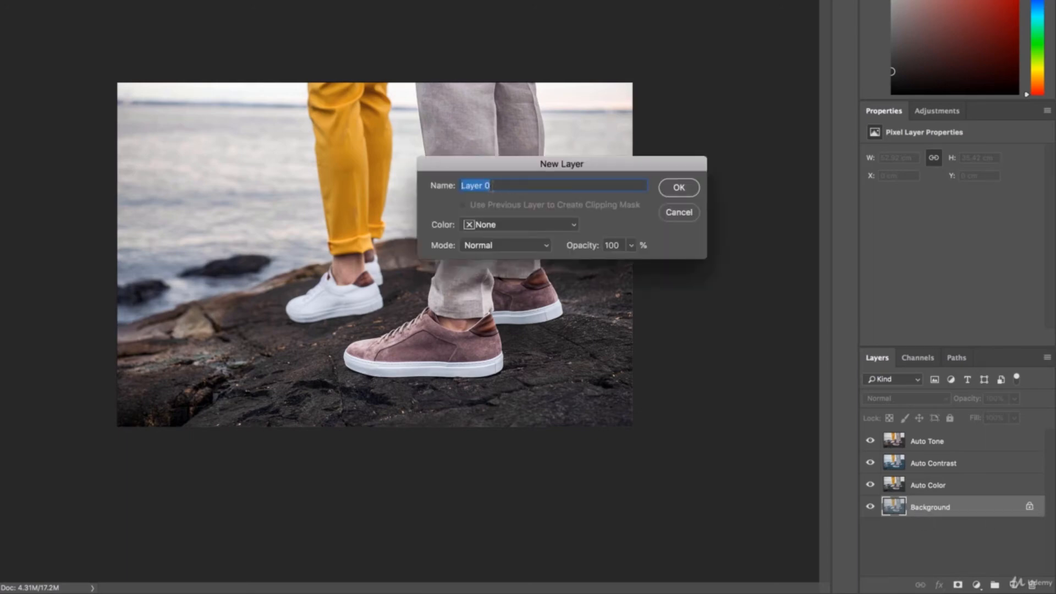
type("Original")
key("Return")
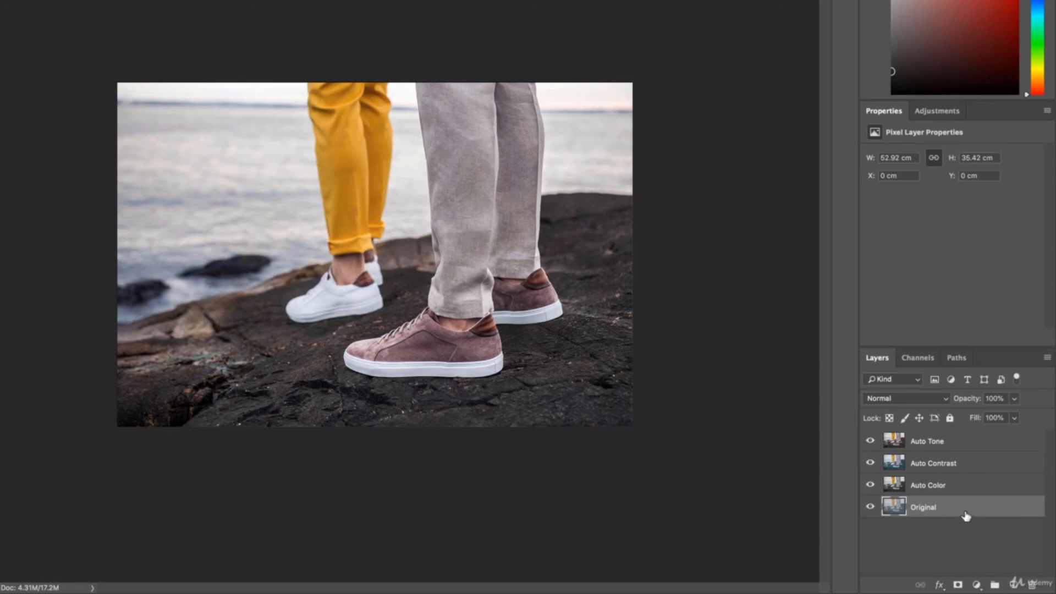
- Move the Original layer to the top of the layer stack and hide it
left_click_drag(950, 511, 941, 447)
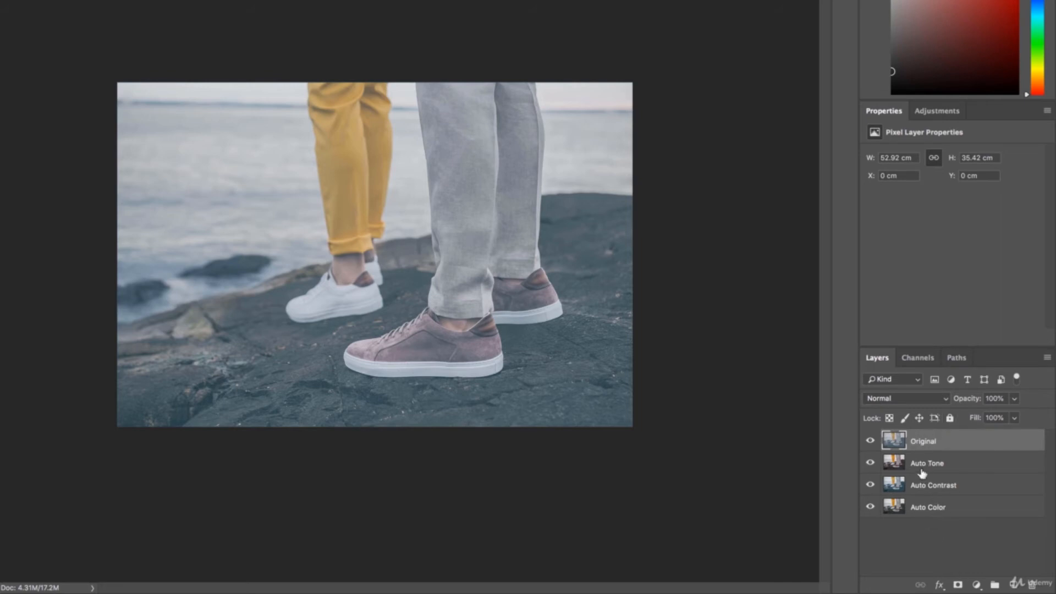
left_click(869, 441)
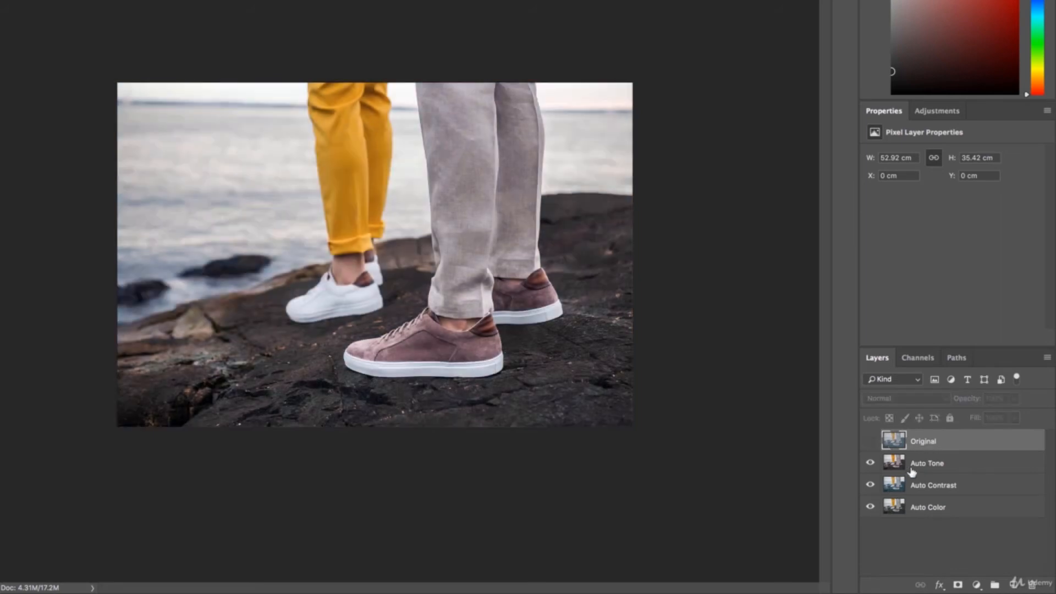
left_click(929, 465)
left_click(933, 485)
left_click(932, 506)
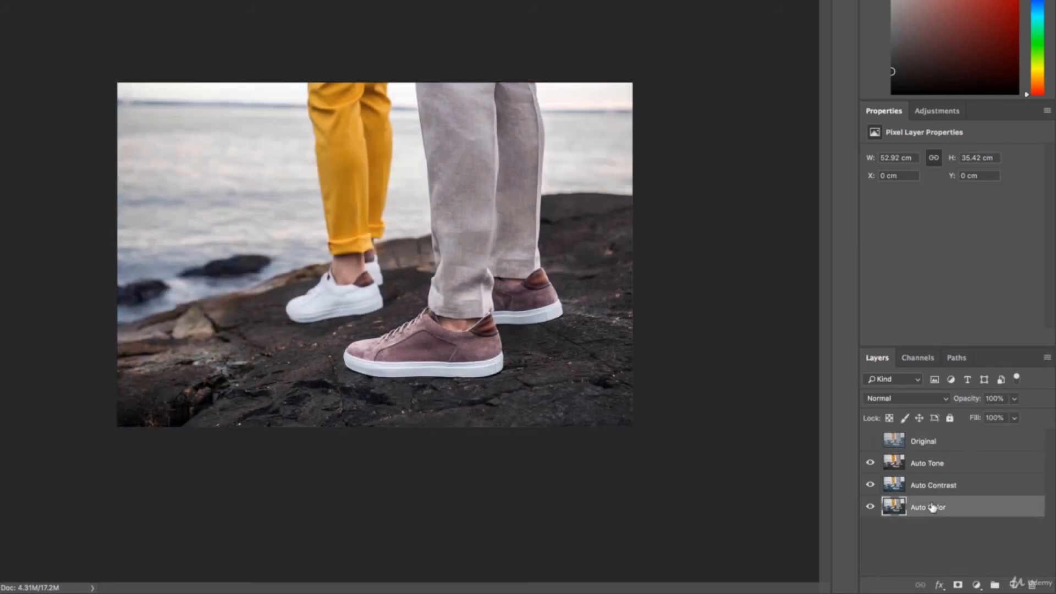
- Toggle the Auto Tone layer's visibility to compare it with Auto Contrast beneath, and leave Auto Tone shown
left_click(870, 463)
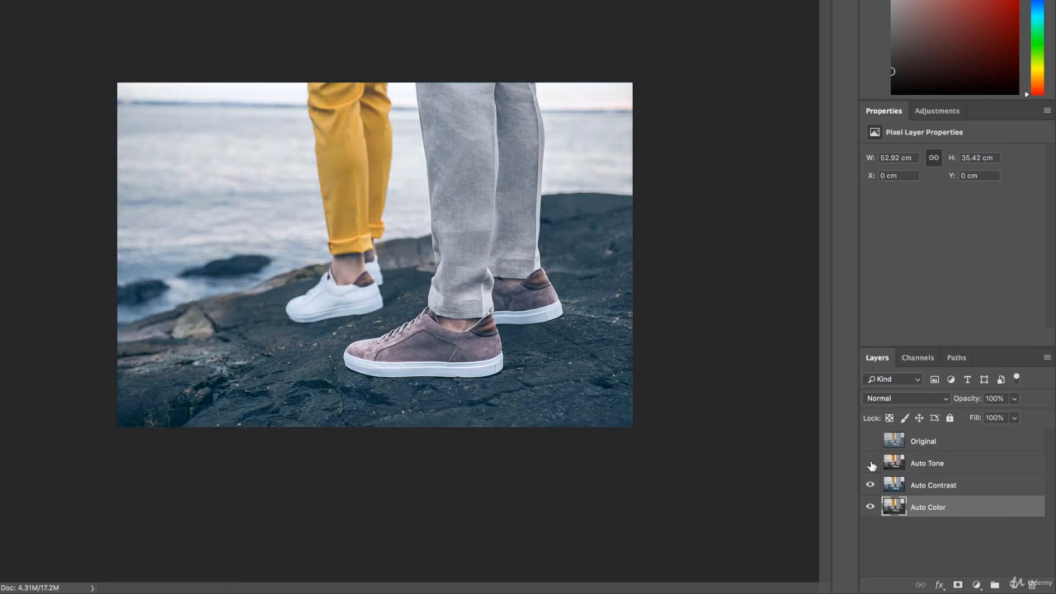
left_click(870, 463)
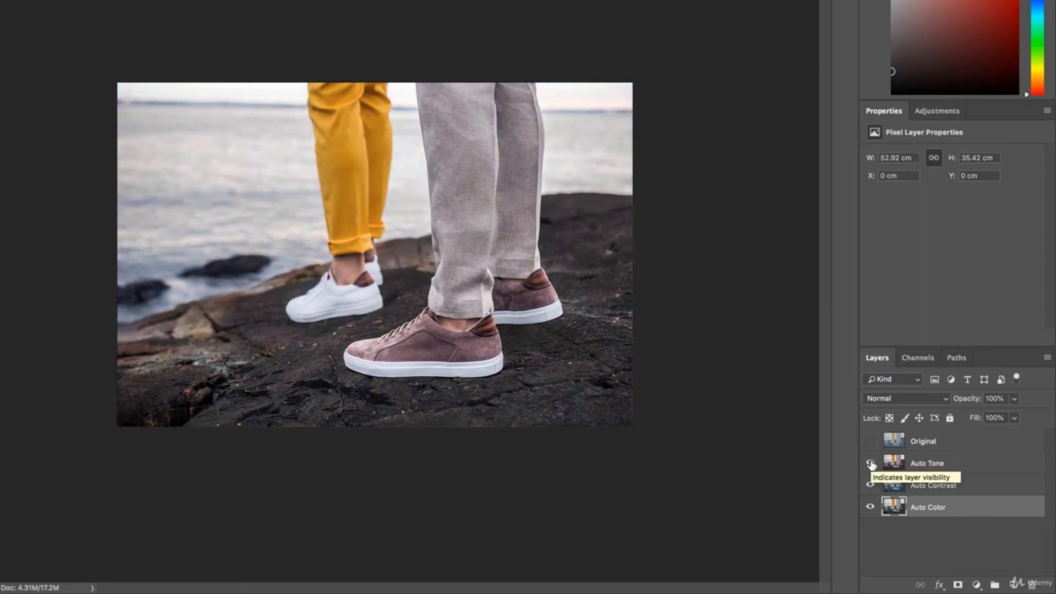
left_click(957, 470)
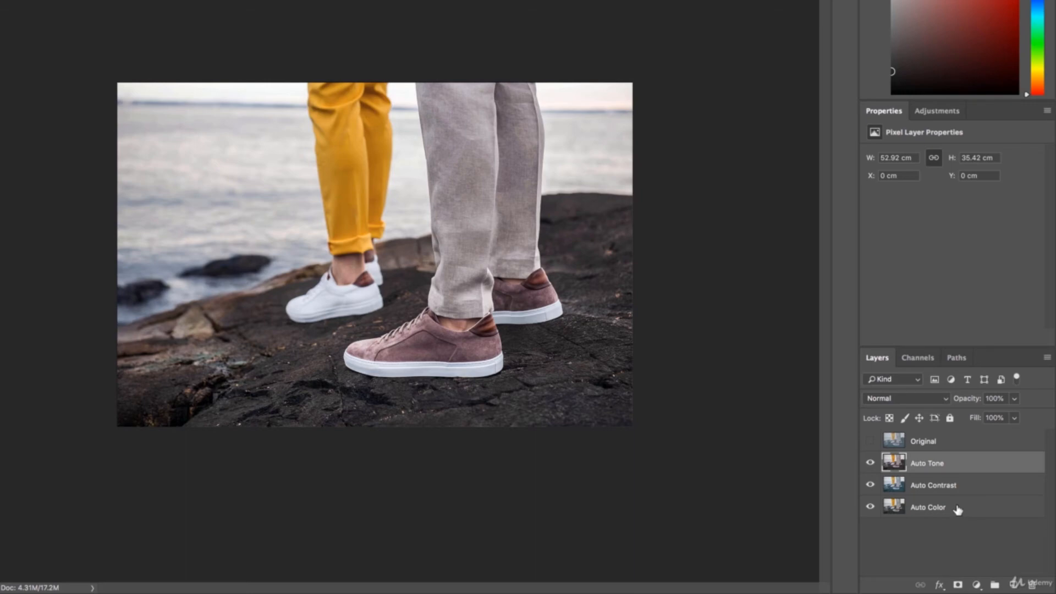
left_click(869, 462)
left_click(927, 488)
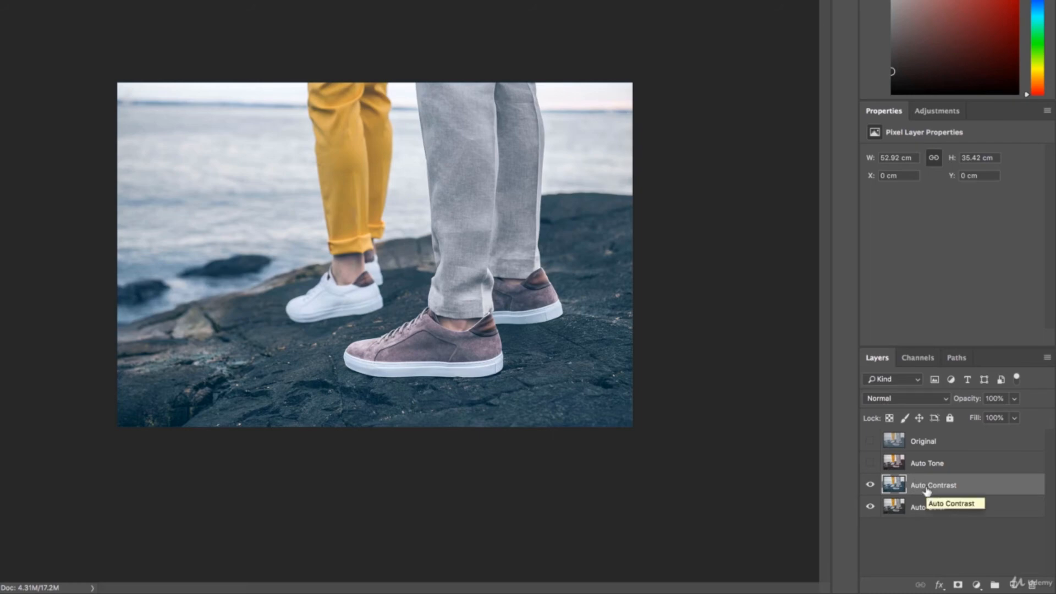
left_click(870, 462)
- Make the Auto Tone layer active and apply the Auto Tone correction to it
left_click(945, 467)
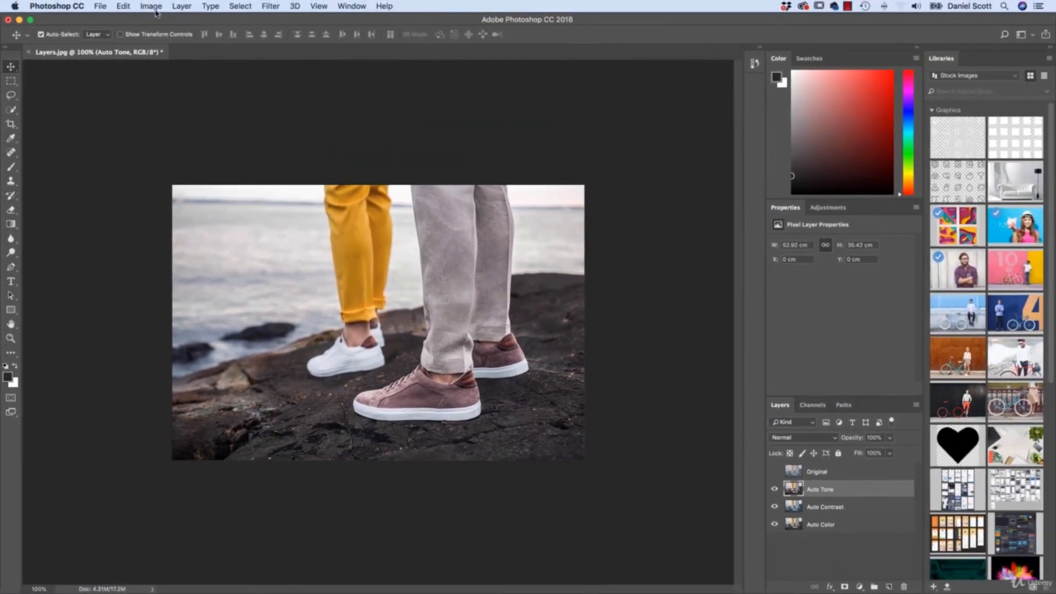
left_click(152, 6)
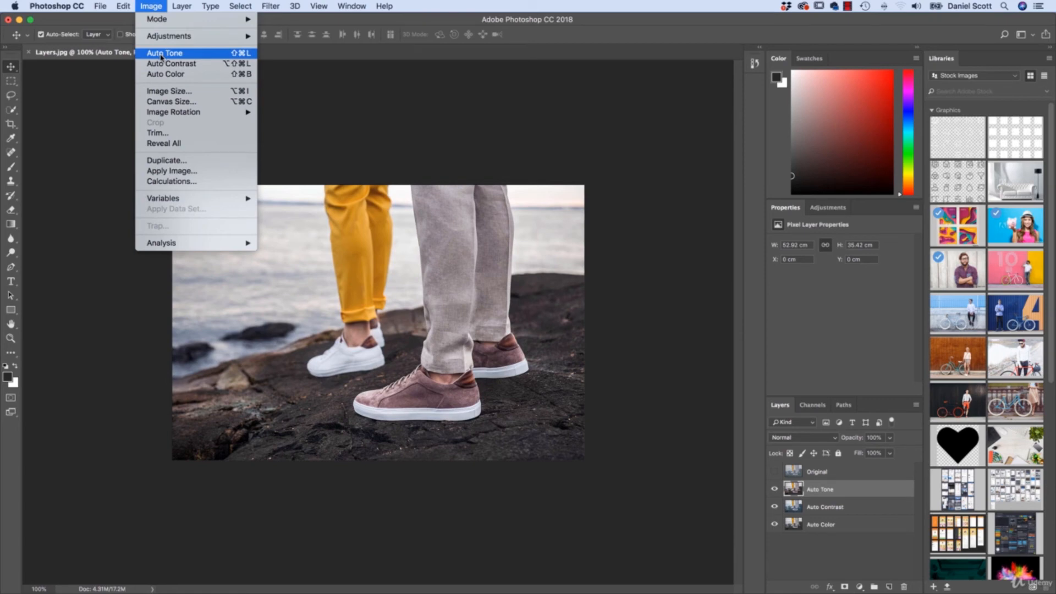
left_click(160, 55)
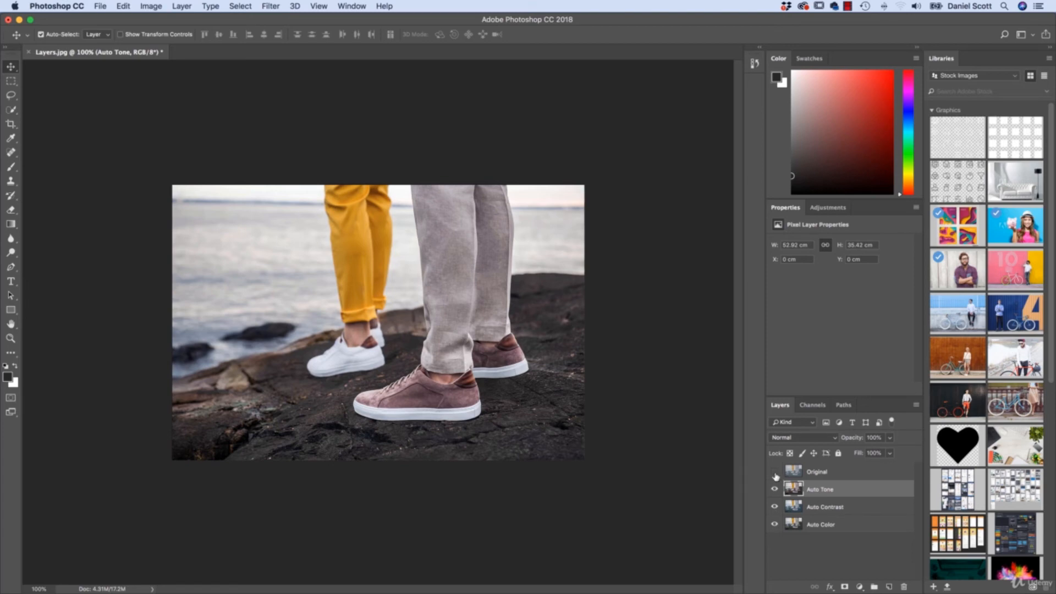
- Save the layered document as Layers.psd in Photoshop format in the 01 Layers folder, with Layers and the embedded color profile included
left_click(99, 6)
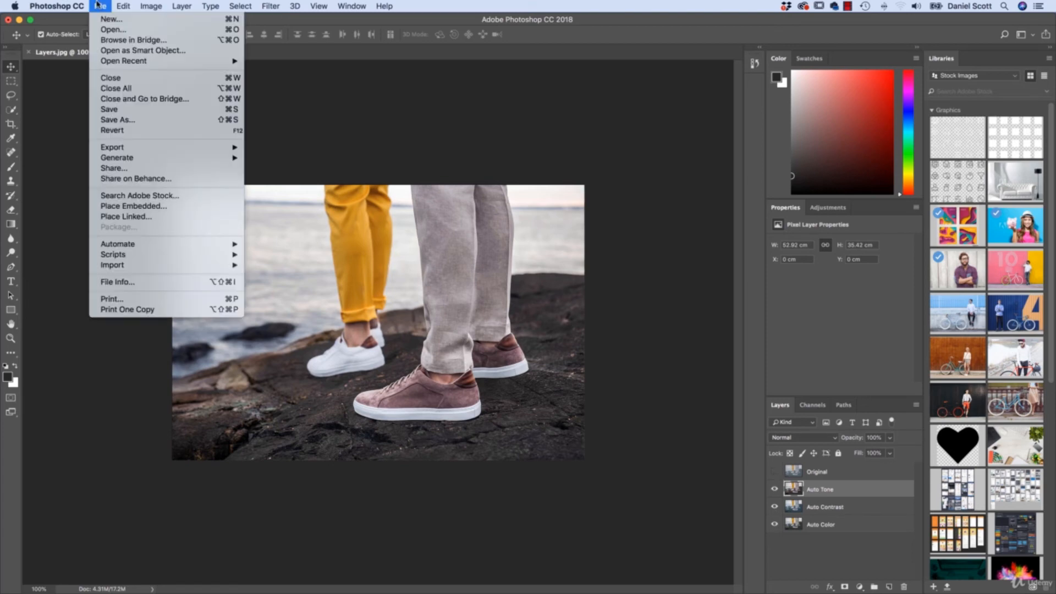
left_click(131, 109)
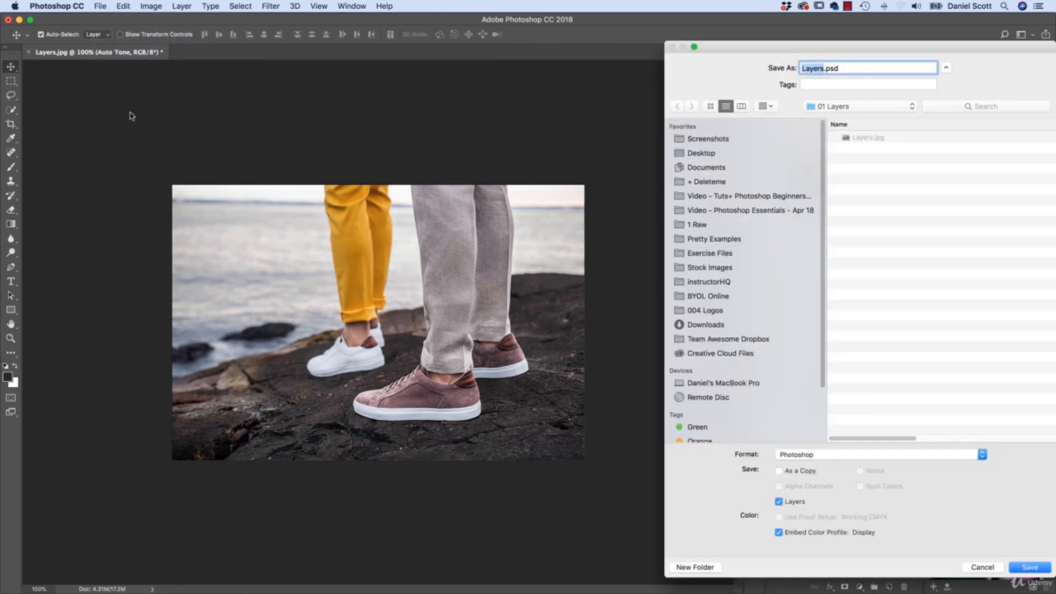
left_click_drag(751, 49, 562, 41)
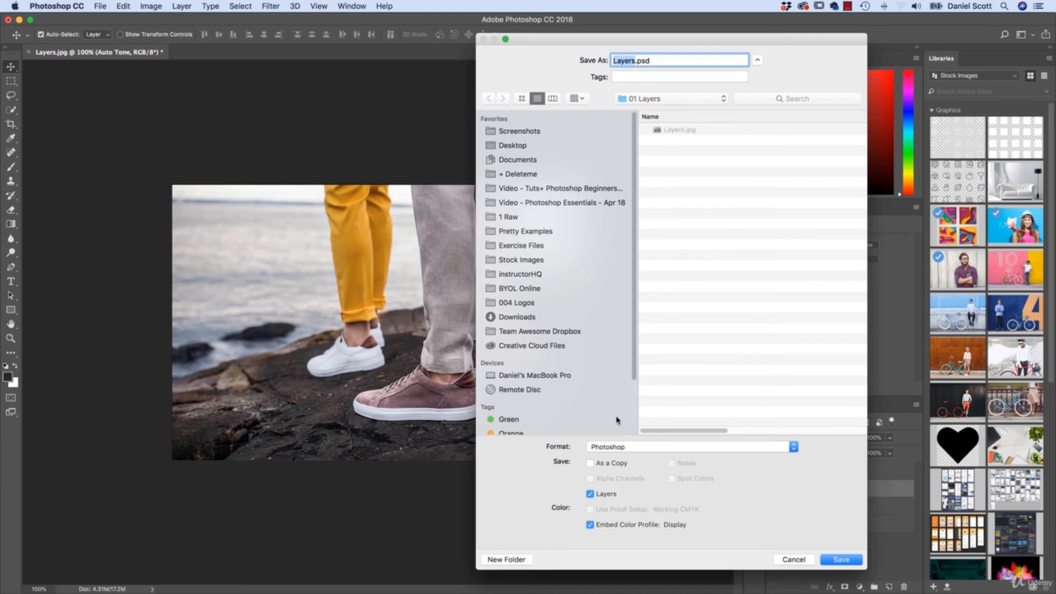
left_click(757, 62)
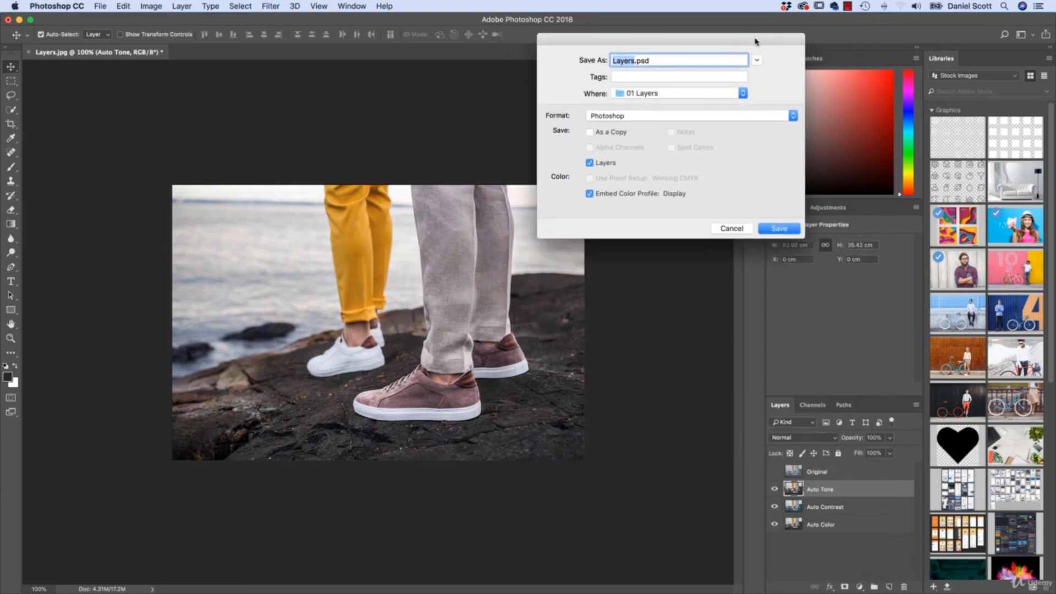
left_click_drag(757, 43, 640, 43)
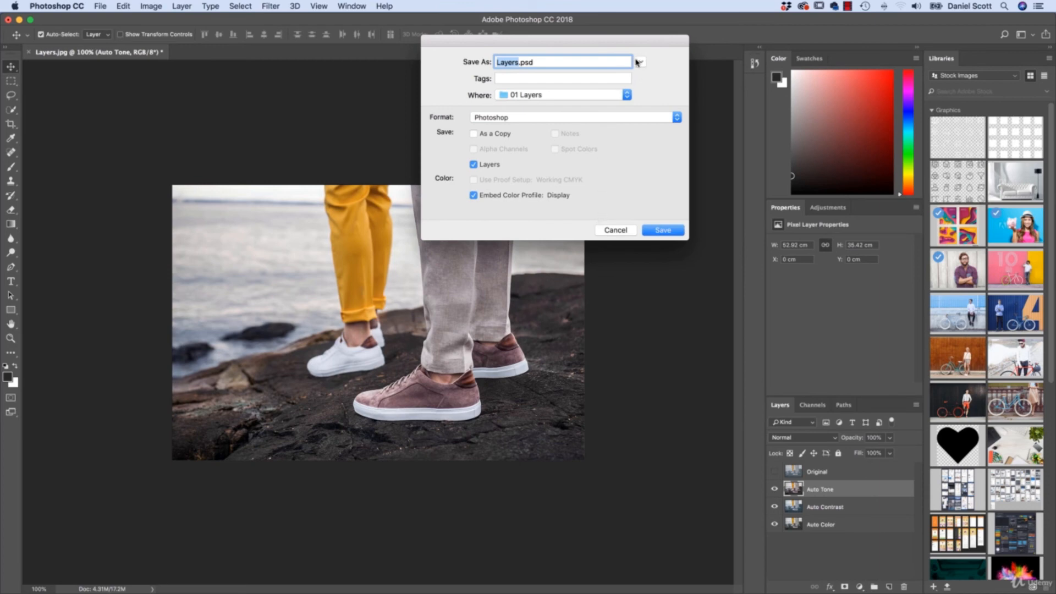
left_click(640, 63)
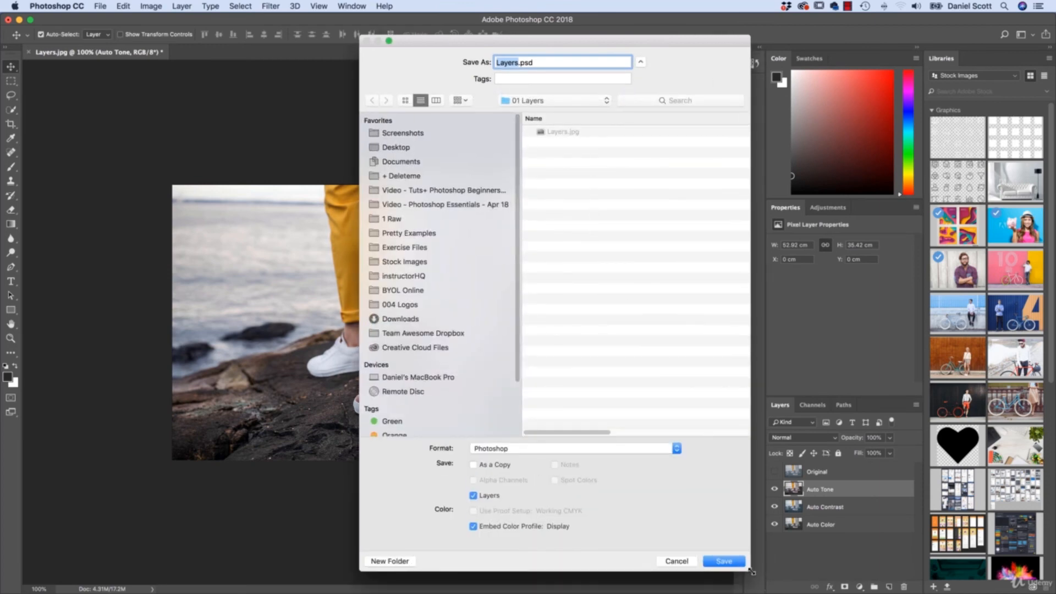
left_click_drag(752, 572, 766, 374)
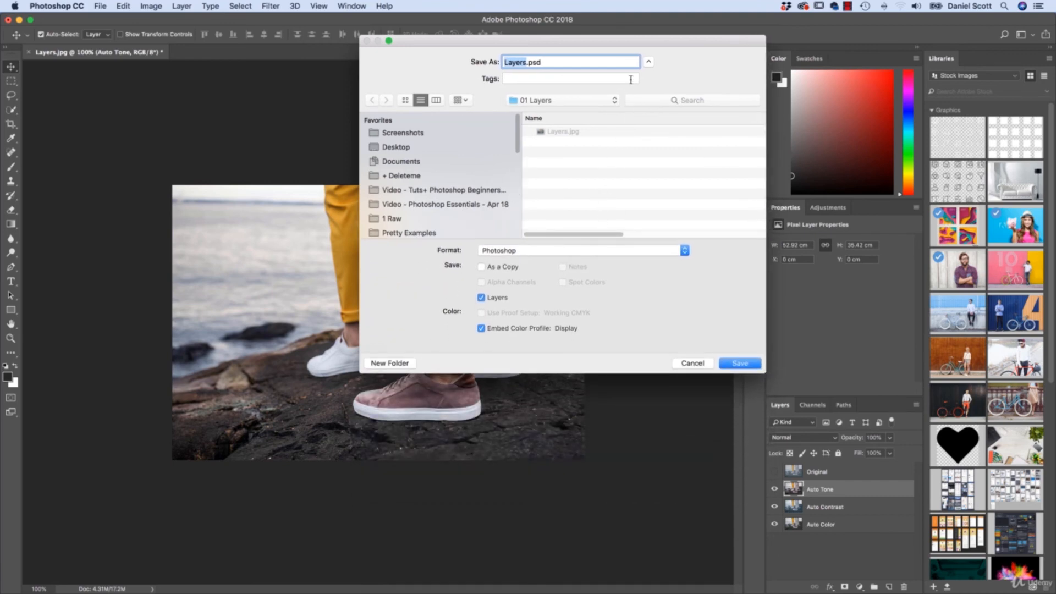
left_click(649, 62)
left_click(649, 61)
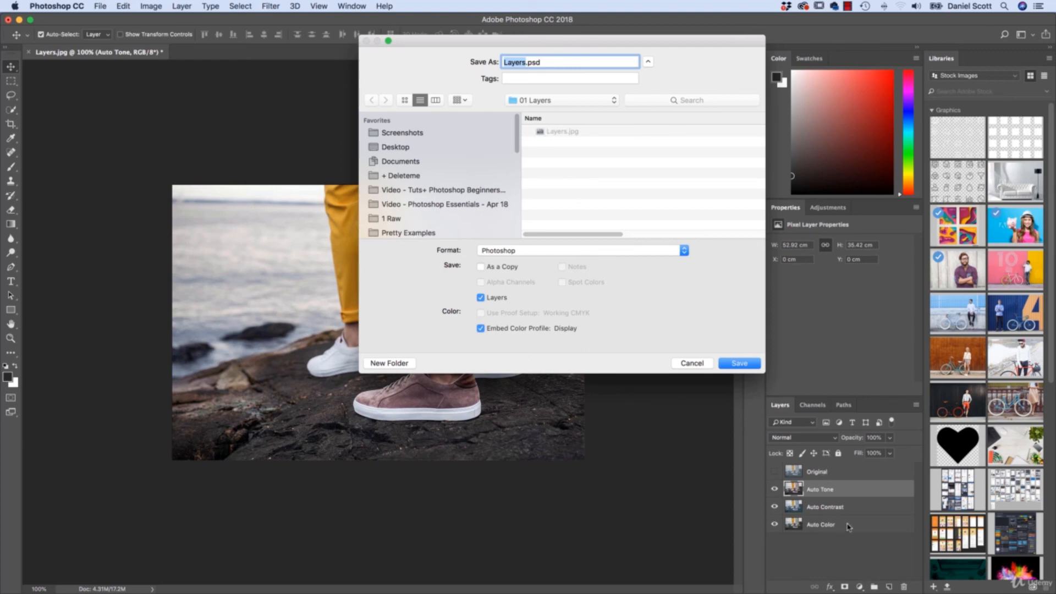
left_click(740, 363)
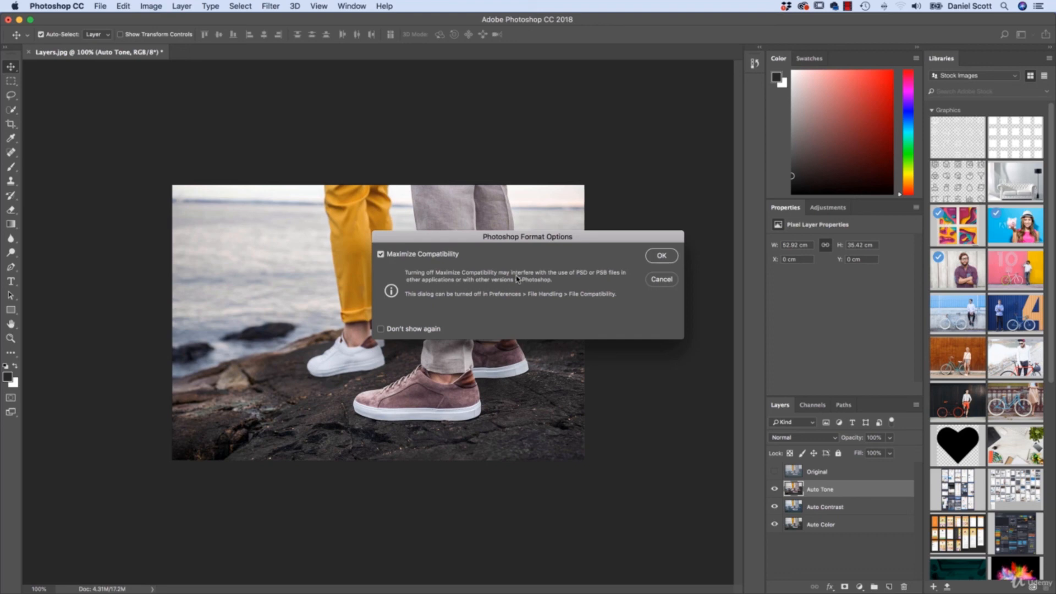
- Keep Maximize Compatibility enabled in the Photoshop format options and accept them to finish saving
left_click(380, 254)
left_click(381, 256)
left_click_drag(561, 239, 419, 209)
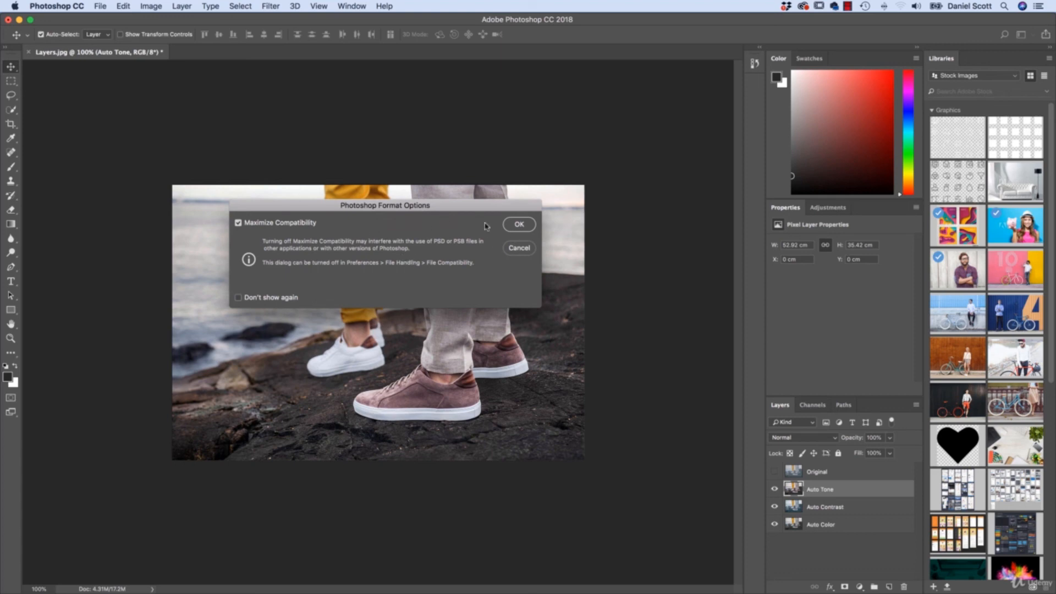
left_click(524, 226)
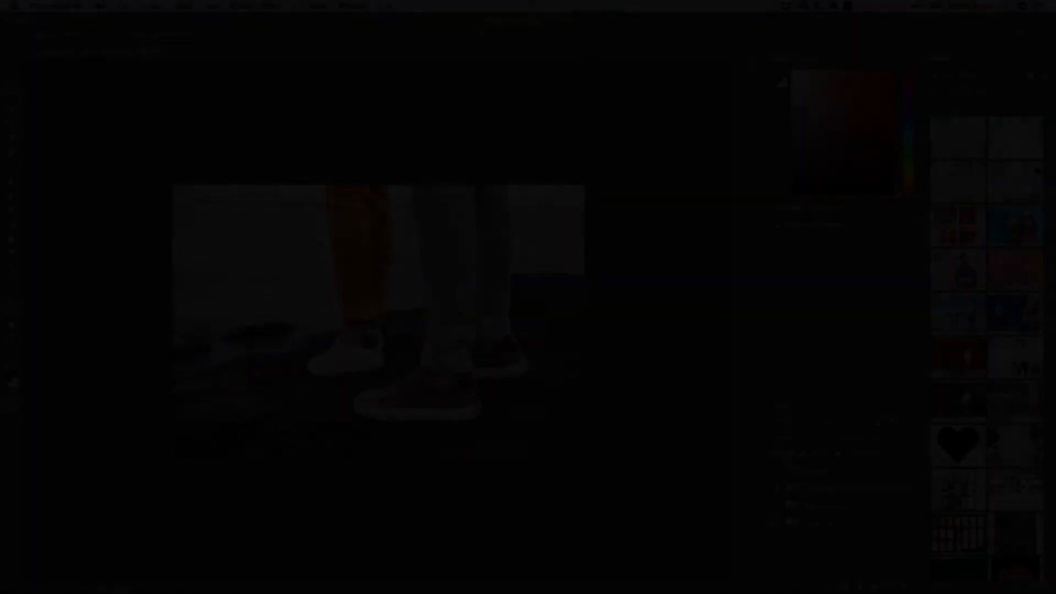
left_click(100, 6)
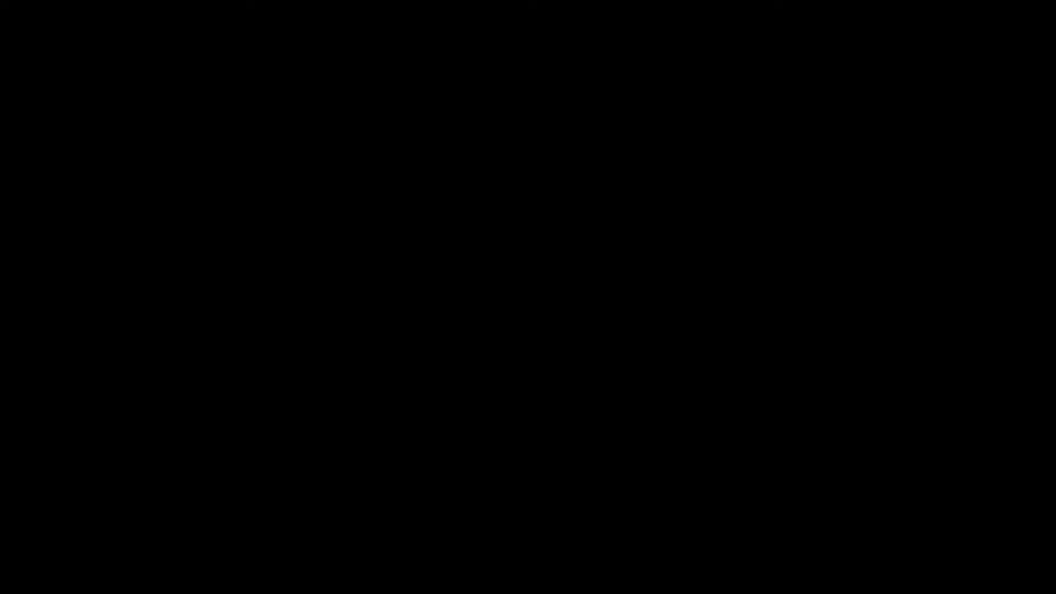